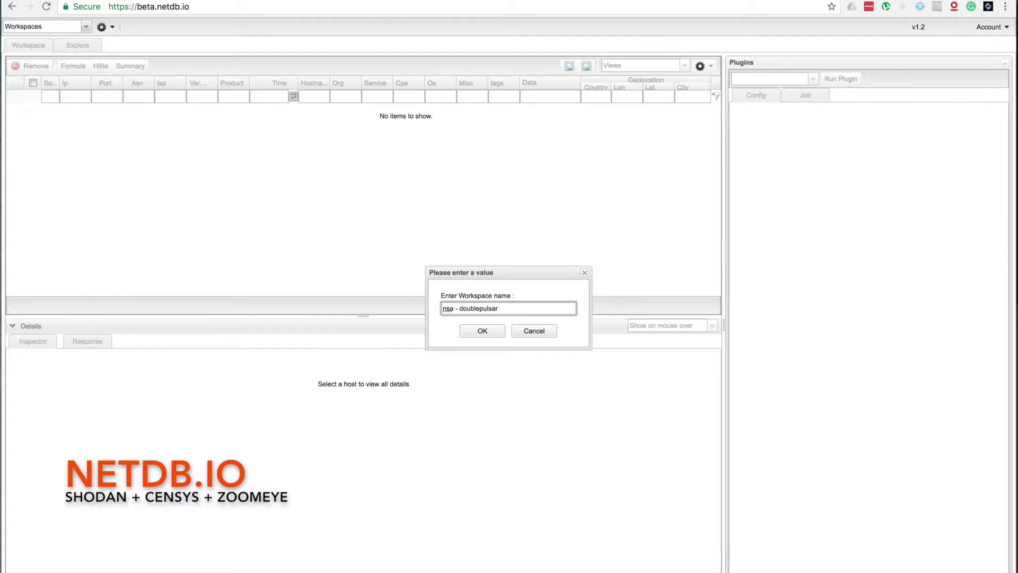
# Confirm the new workspace name 'nsa - doublepulsar' and bring up the Workspaces list
pyautogui.click(494, 332)
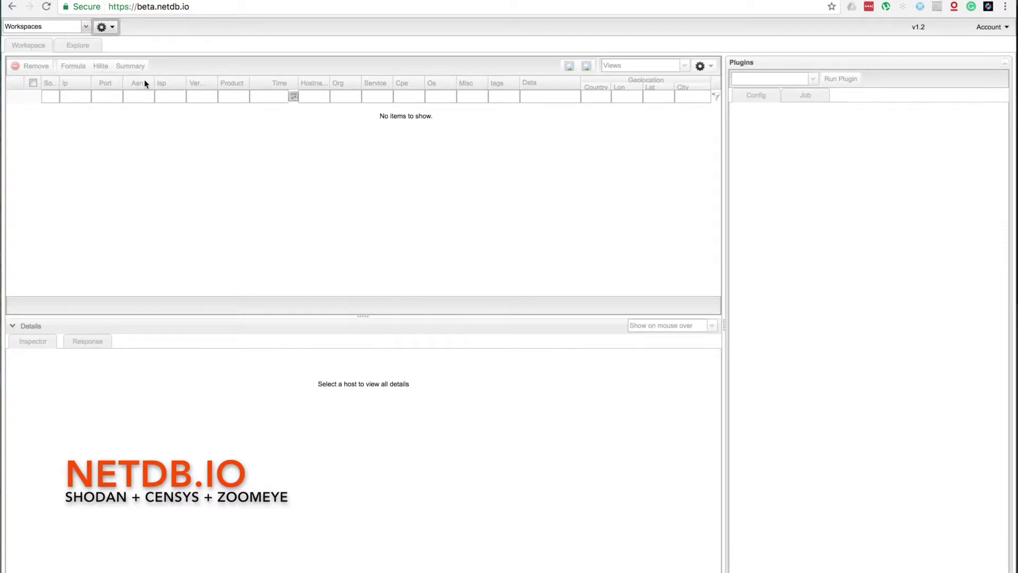
pyautogui.click(85, 27)
# Switch to nsa - doublepulsar, make the results grid taller and wider, then show the Explore tab
pyautogui.click(26, 59)
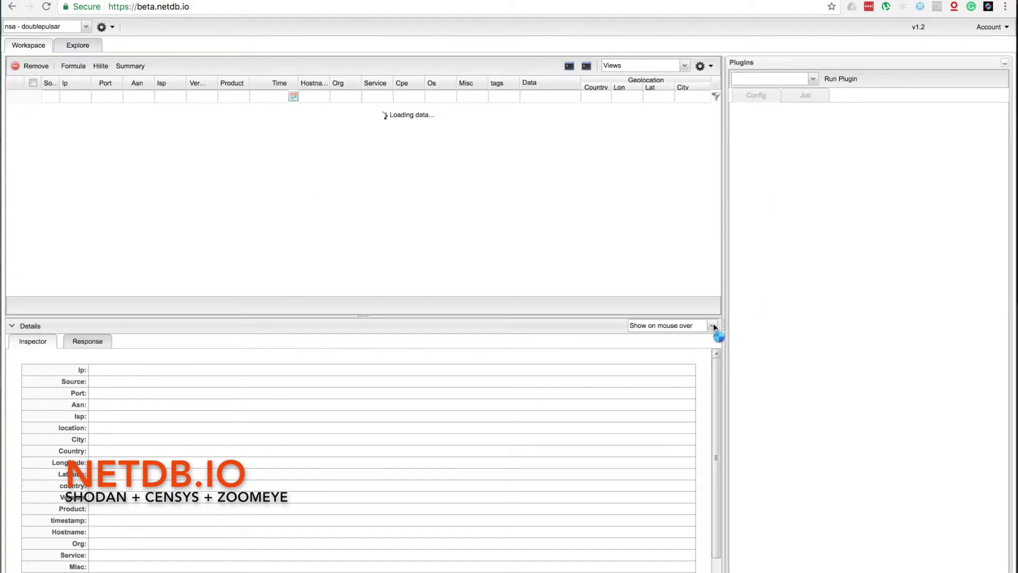
pyautogui.moveTo(370, 317); pyautogui.dragTo(371, 370)
pyautogui.moveTo(728, 331); pyautogui.dragTo(759, 327)
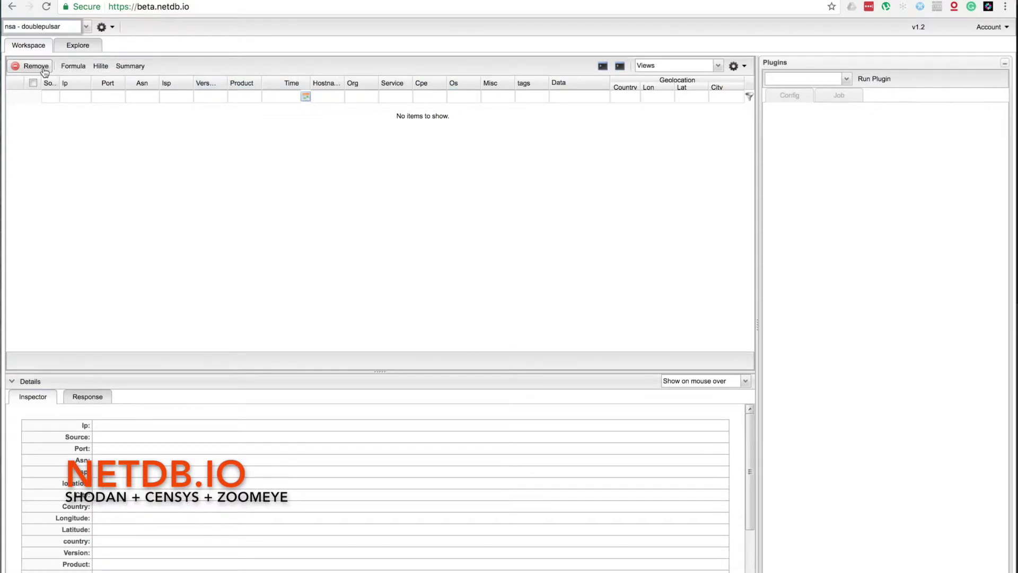
pyautogui.click(71, 52)
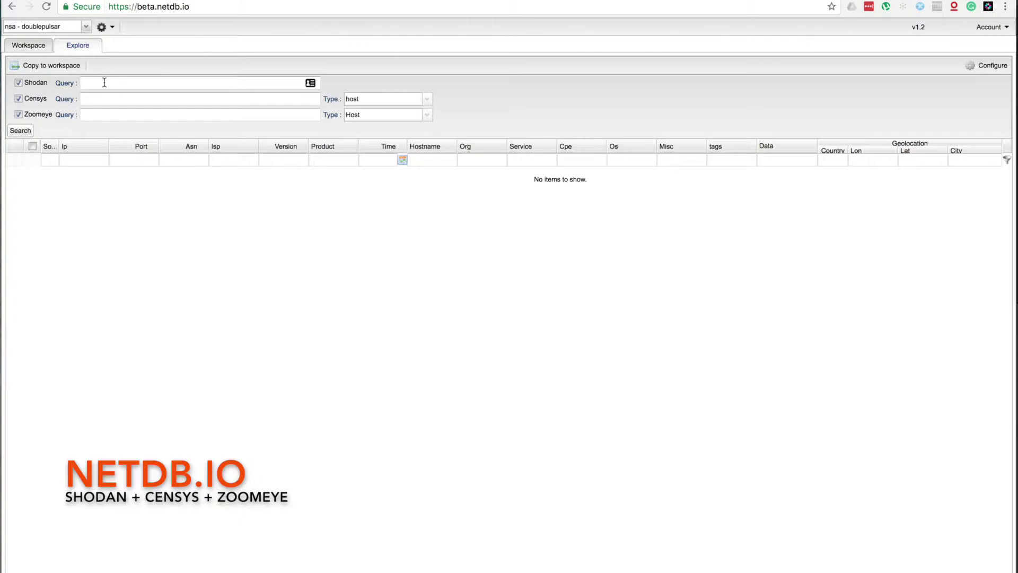
# Open the Tokens configuration dialog from Configure on the Explore tab
pyautogui.click(310, 82)
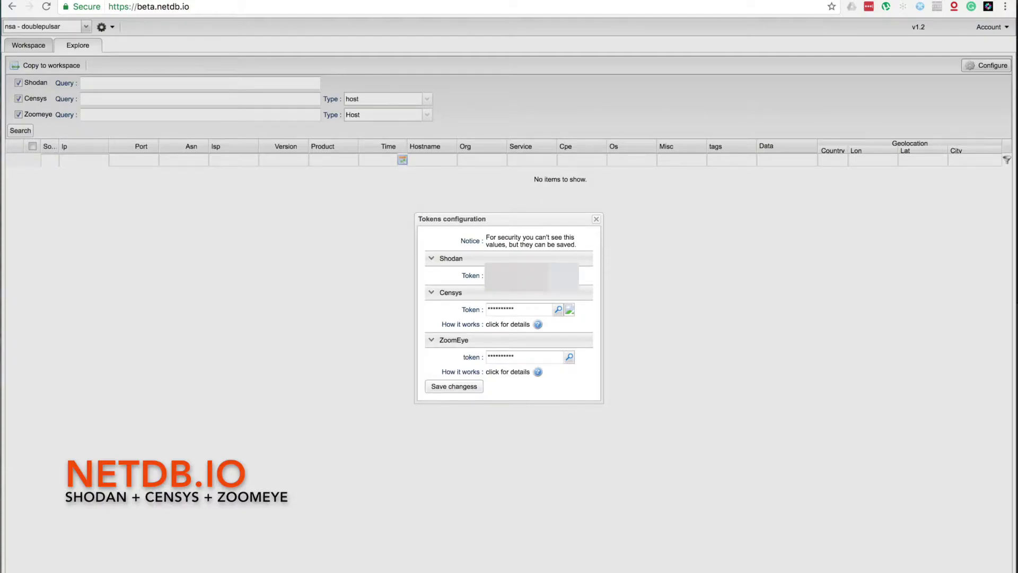
# Start the Censys token wizard, then leave it to fetch the API ID and secret from censys.io
pyautogui.click(504, 308)
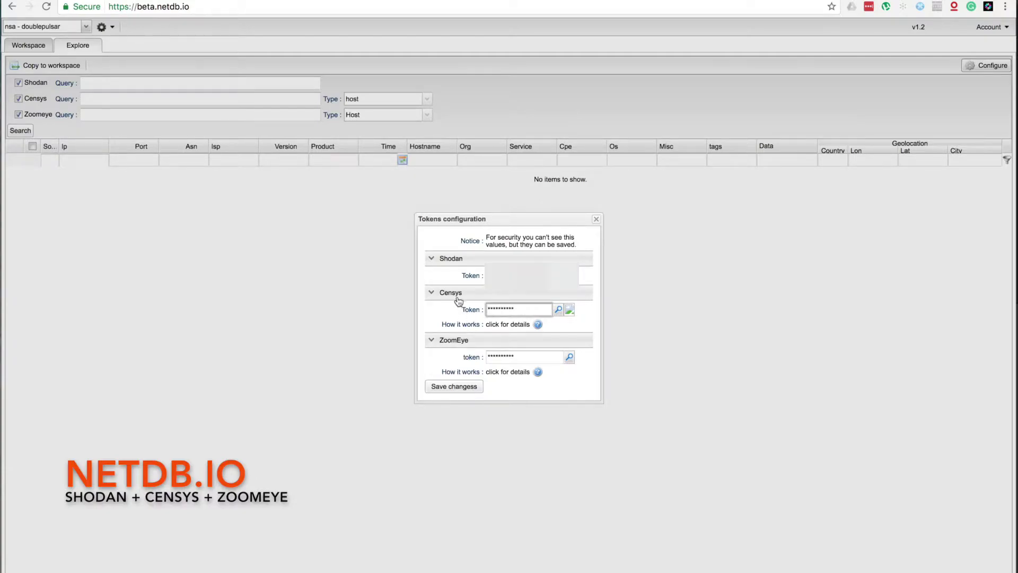
pyautogui.click(538, 324)
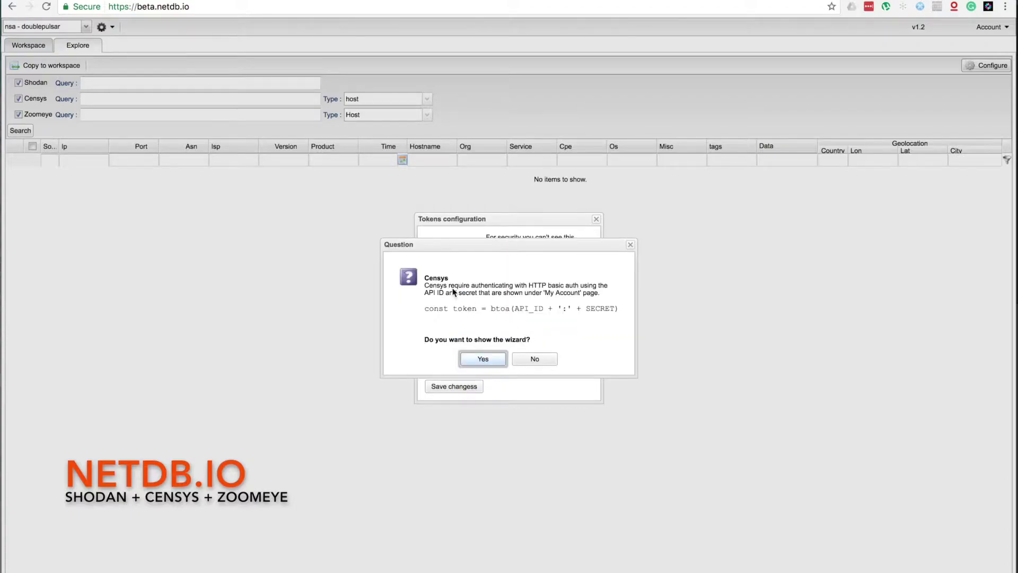
pyautogui.click(483, 359)
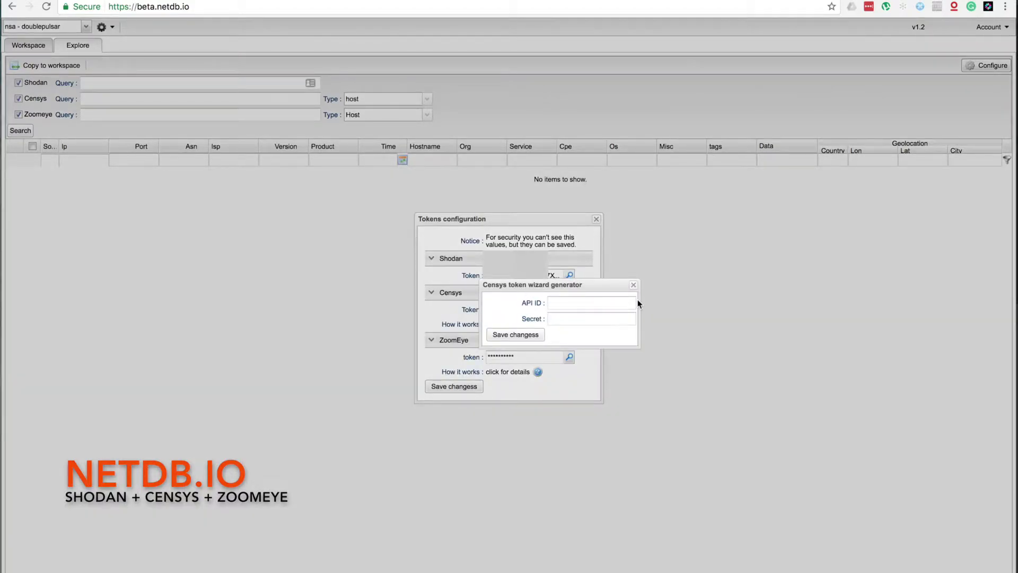
pyautogui.click(633, 284)
pyautogui.click(559, 311)
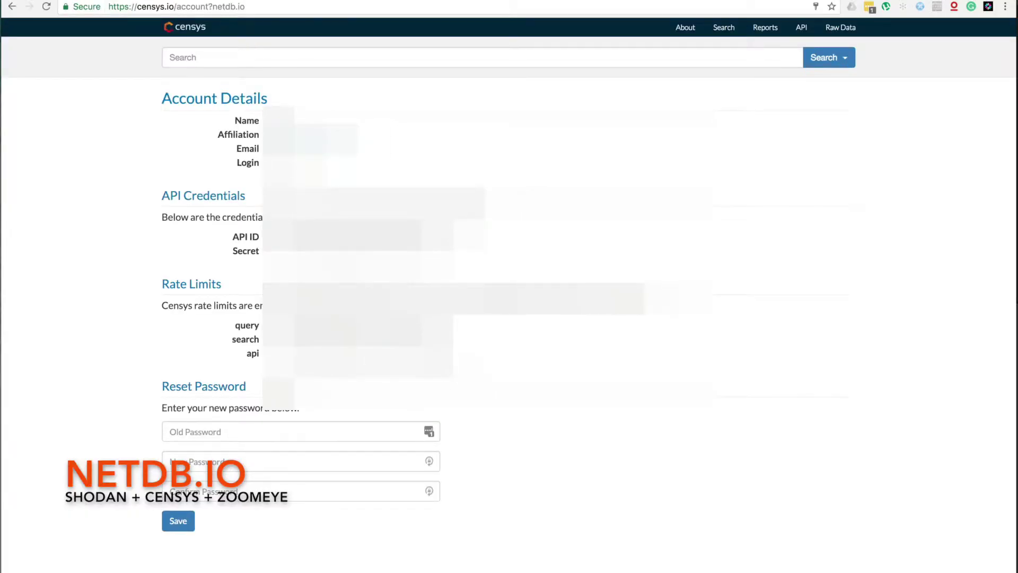
pyautogui.hotkey('ctrl', 'w')
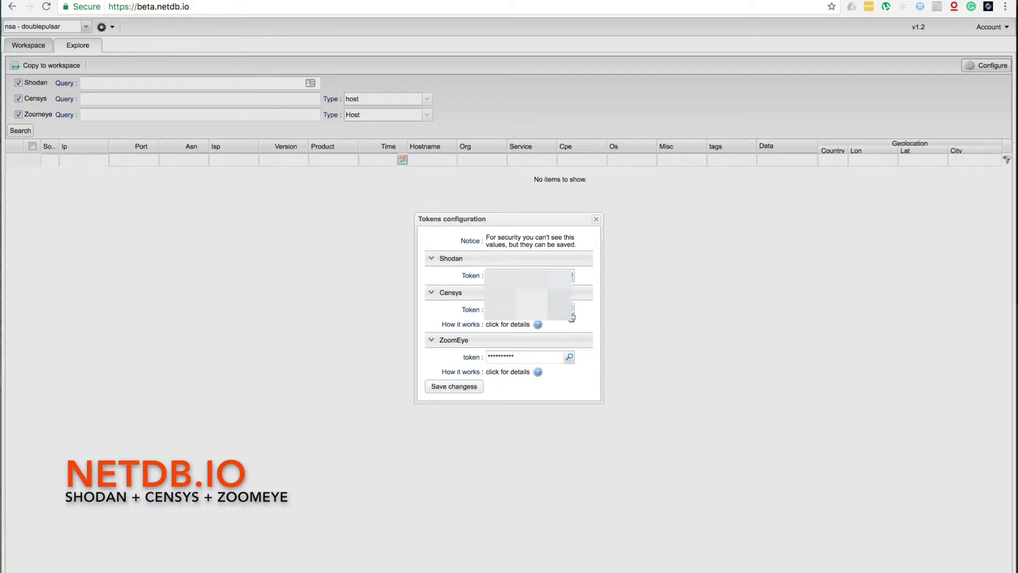
# Reopen the Censys token wizard, paste the API ID and secret, and save the generated token
pyautogui.click(537, 326)
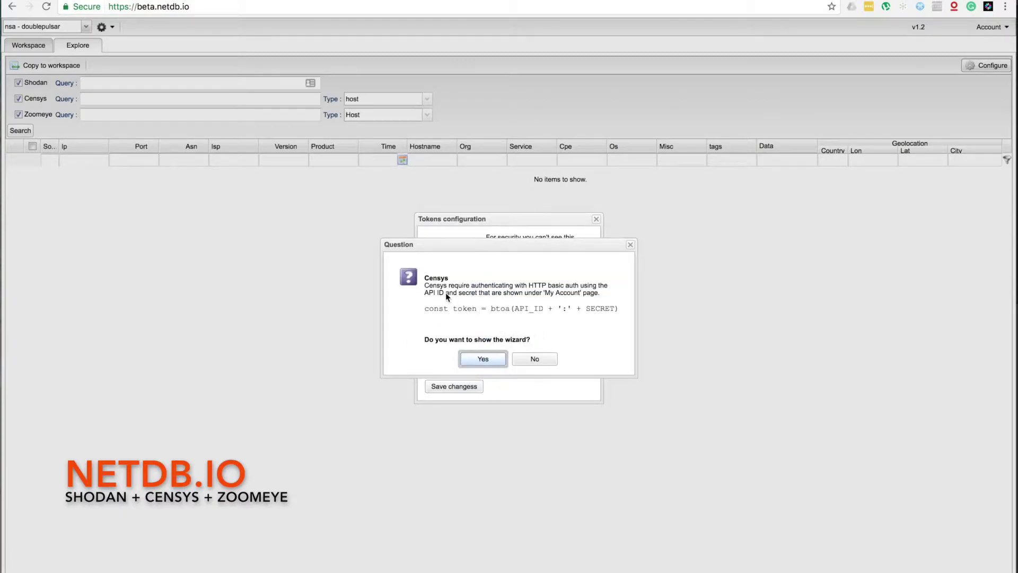
pyautogui.click(501, 360)
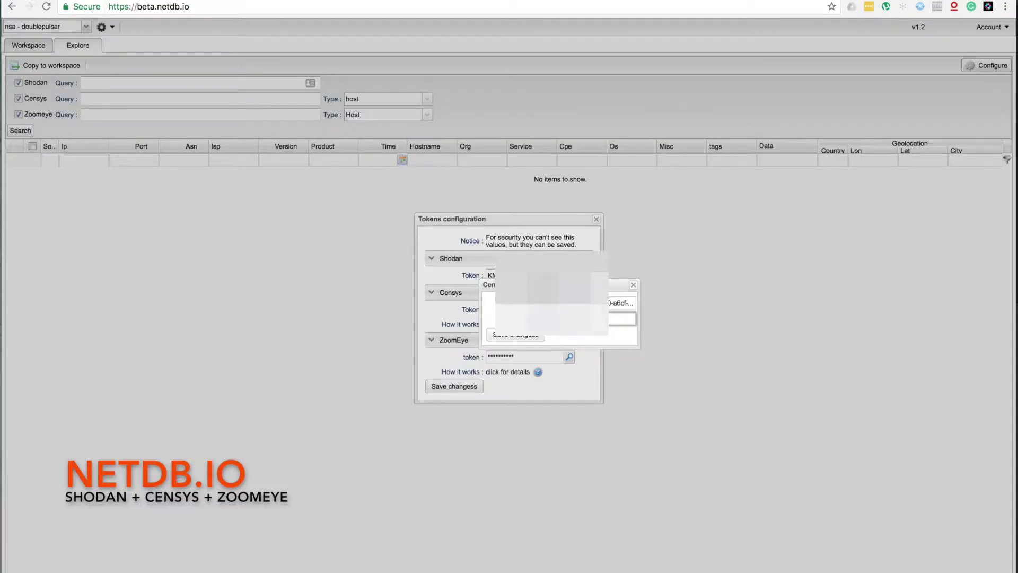
pyautogui.press('super+v')
pyautogui.click(530, 340)
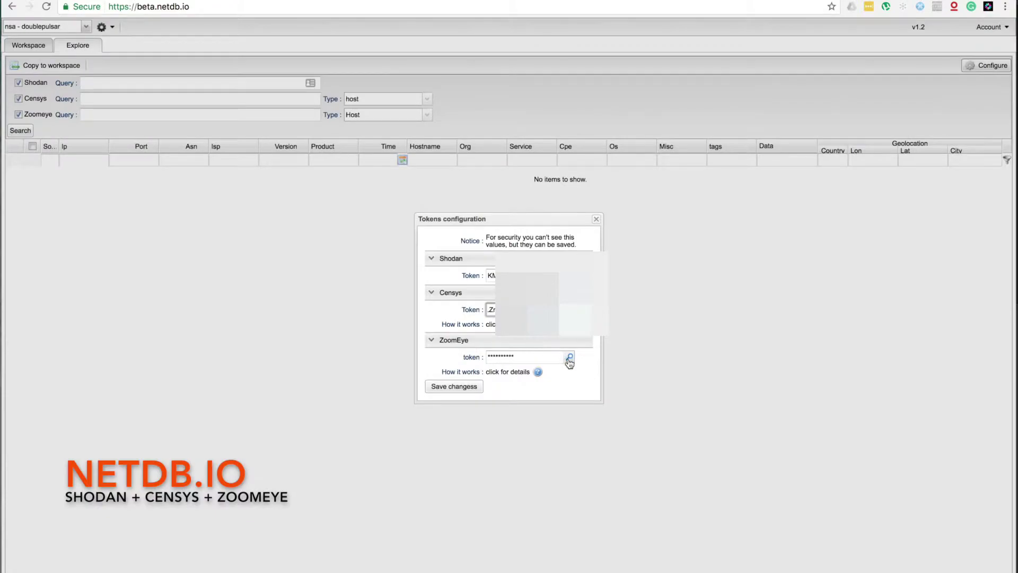
# Copy ZoomEye's sample curl login command and run it in Terminal to obtain a token
pyautogui.click(538, 373)
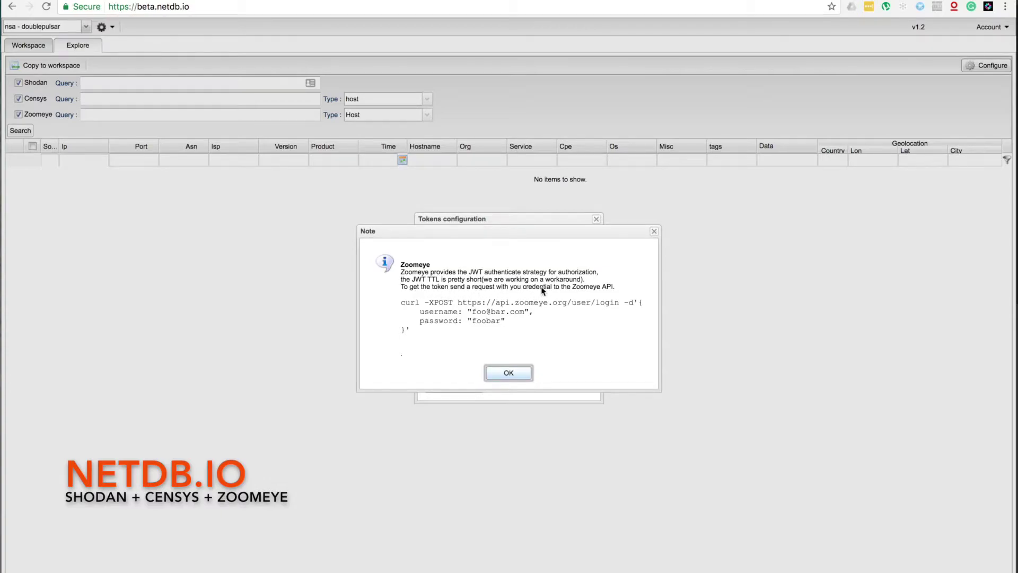
pyautogui.moveTo(457, 332); pyautogui.dragTo(402, 301)
pyautogui.rightClick(404, 303)
pyautogui.click(425, 325)
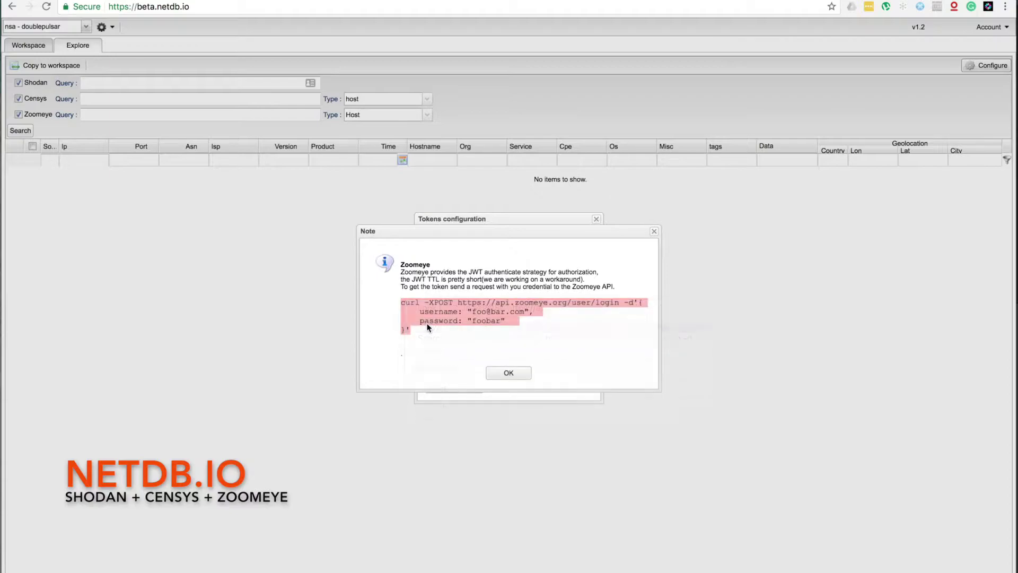
pyautogui.click(509, 374)
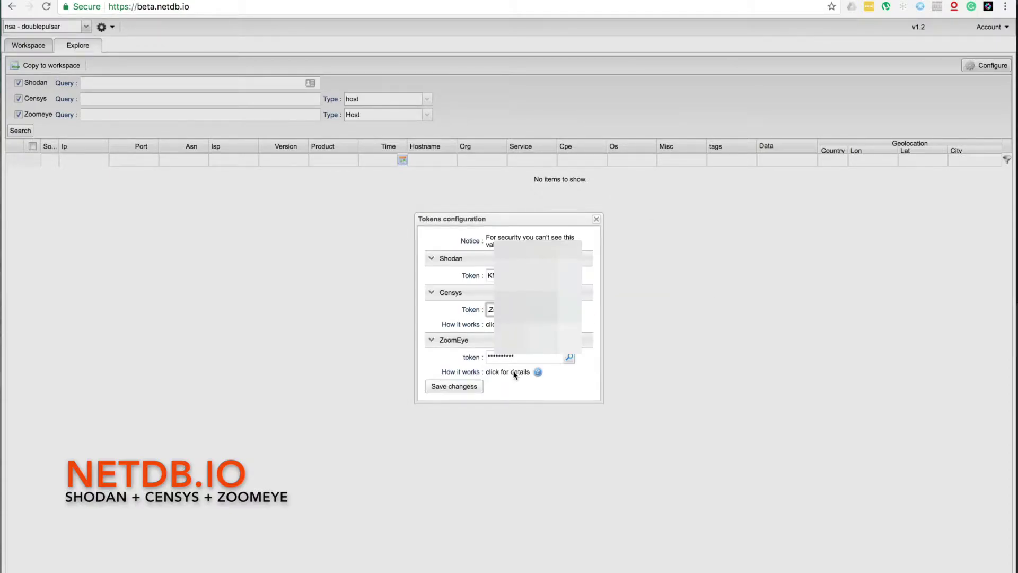
pyautogui.press('super+Tab')
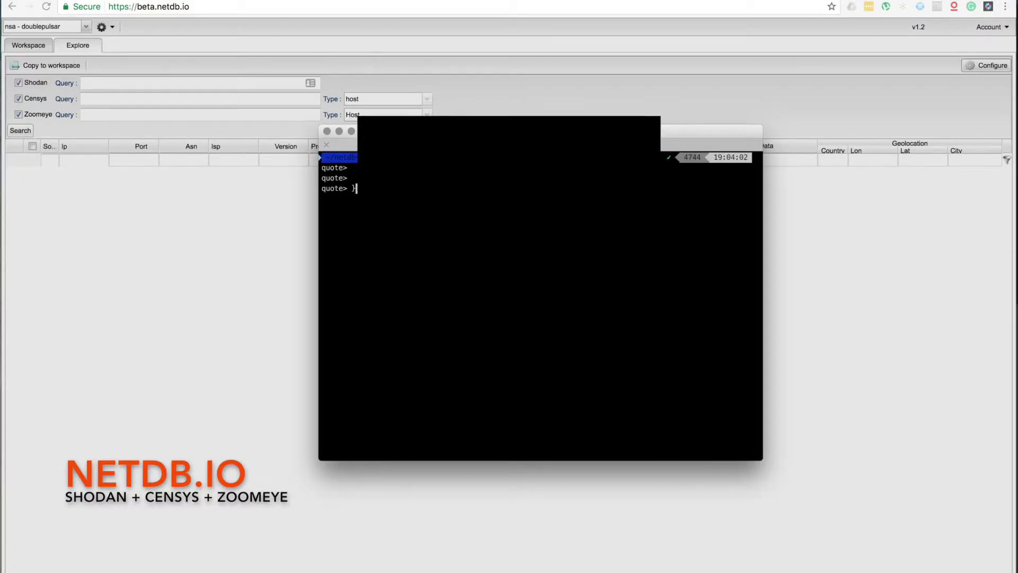
pyautogui.press('super+Tab')
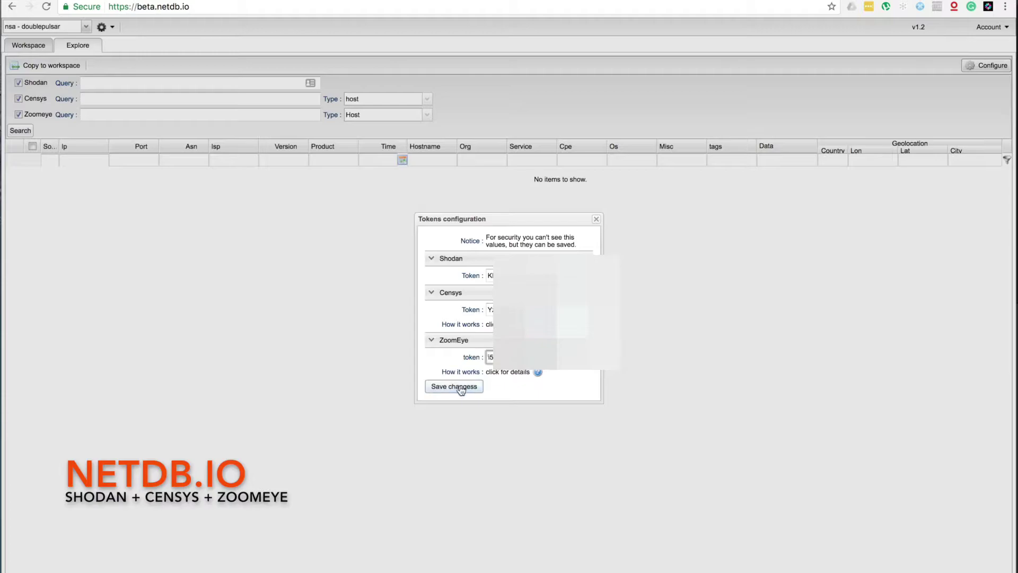
# Save the Shodan, Censys and ZoomEye tokens and acknowledge the confirmation
pyautogui.click(454, 388)
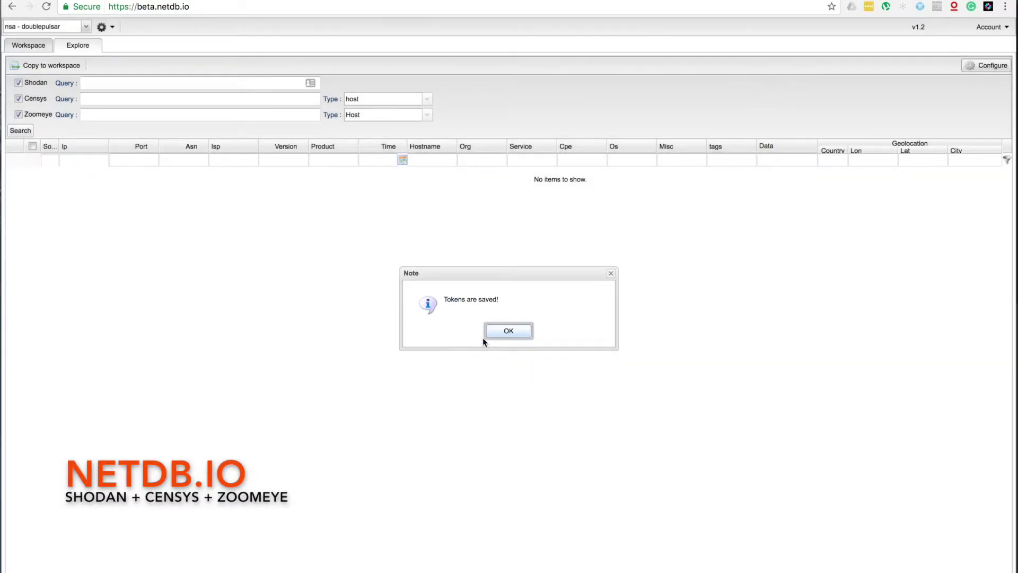
pyautogui.click(496, 332)
pyautogui.click(132, 82)
# Enter port:450 as the Shodan, Censys and Zoomeye queries
pyautogui.write('po')
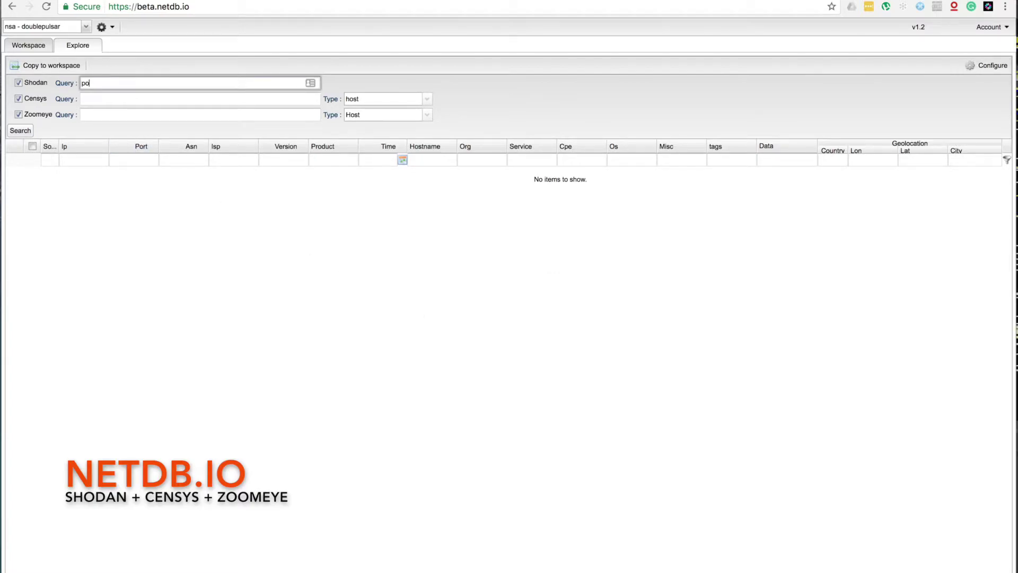
pyautogui.write('rt:450')
pyautogui.hotkey('ctrl', 'a')
pyautogui.hotkey('ctrl', 'c')
pyautogui.click(87, 99)
pyautogui.hotkey('ctrl', 'v')
pyautogui.click(92, 115)
pyautogui.hotkey('ctrl', 'v')
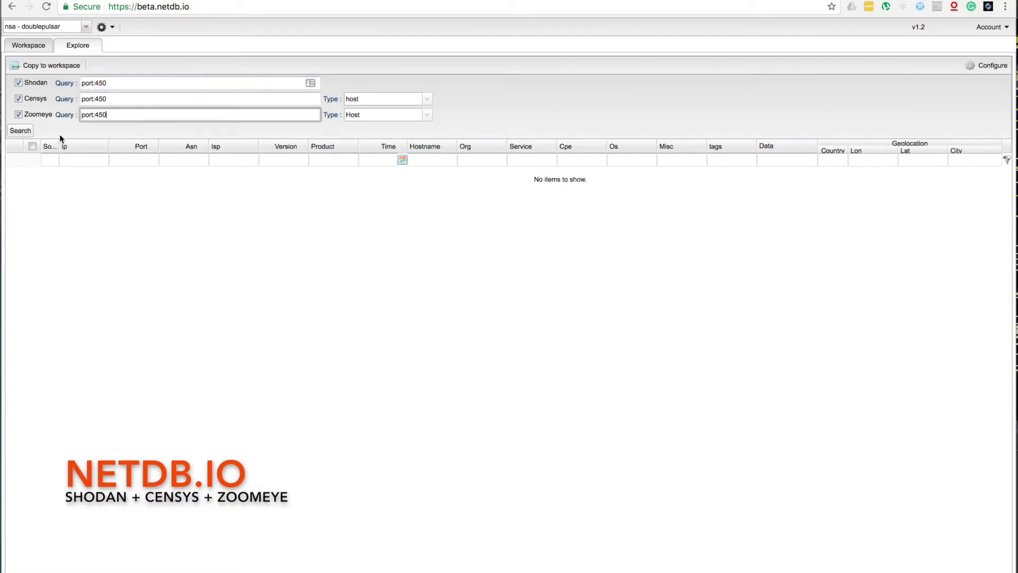
# Run the port:450 search across all three sources and scroll through the returned hosts
pyautogui.click(28, 132)
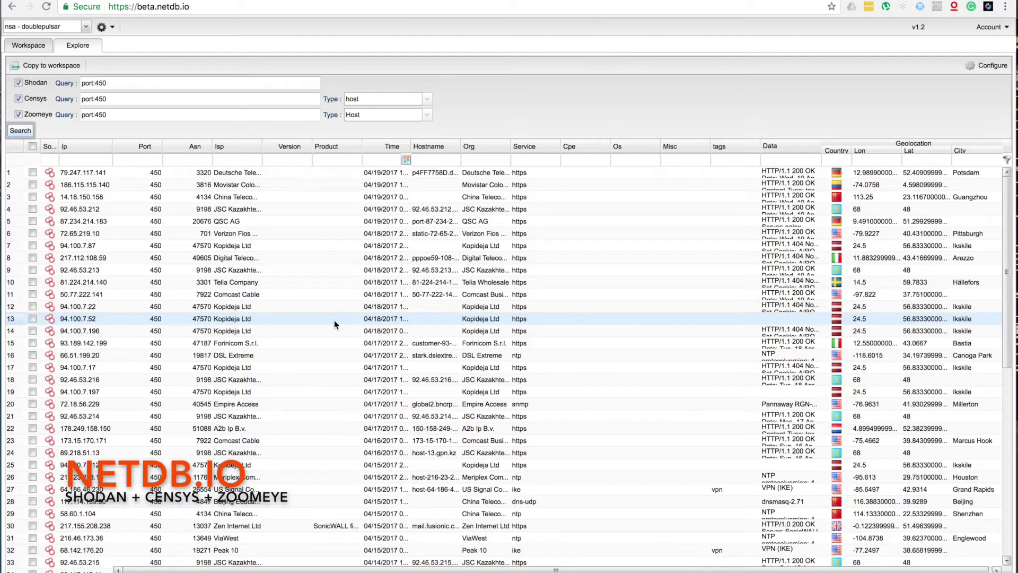
pyautogui.scroll(-10, 334, 320)
pyautogui.scroll(10, 339, 325)
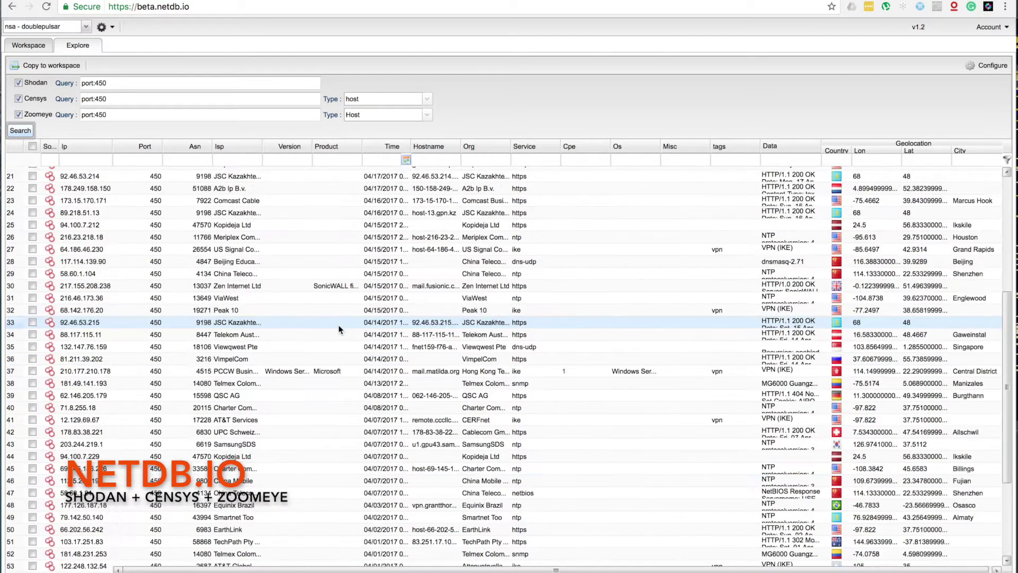
pyautogui.click(105, 83)
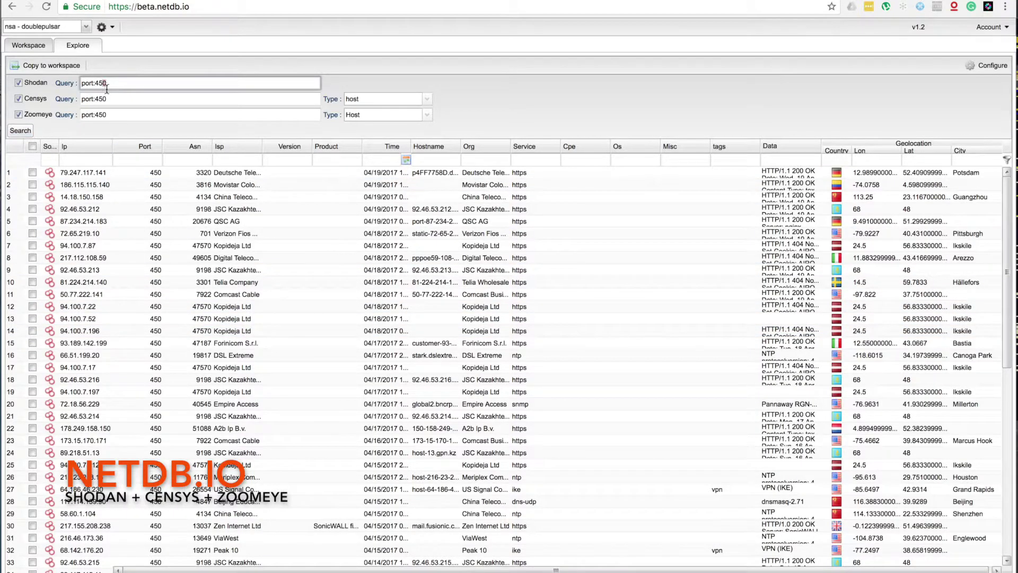
# Change the Shodan, Censys and Zoomeye queries from port:450 to port:445 and rerun the search
pyautogui.press('BackSpace')
pyautogui.press('BackSpace')
pyautogui.press('BackSpace')
pyautogui.write('445')
pyautogui.click(117, 91)
pyautogui.click(127, 101)
pyautogui.press('BackSpace')
pyautogui.press('BackSpace')
pyautogui.press('BackSpace')
pyautogui.write('445')
pyautogui.click(111, 112)
pyautogui.press('BackSpace')
pyautogui.press('BackSpace')
pyautogui.press('BackSpace')
pyautogui.write('445')
pyautogui.click(20, 131)
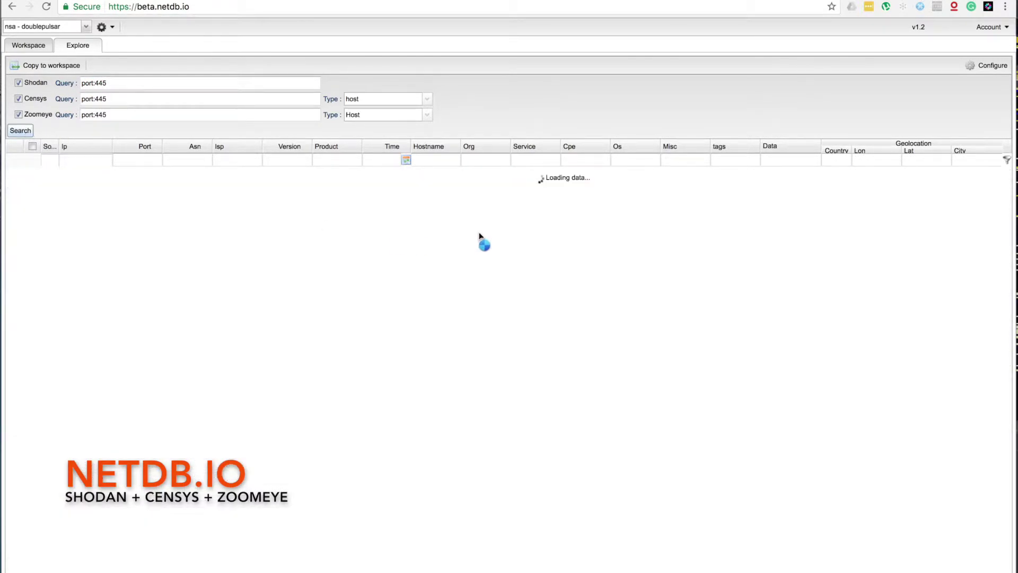
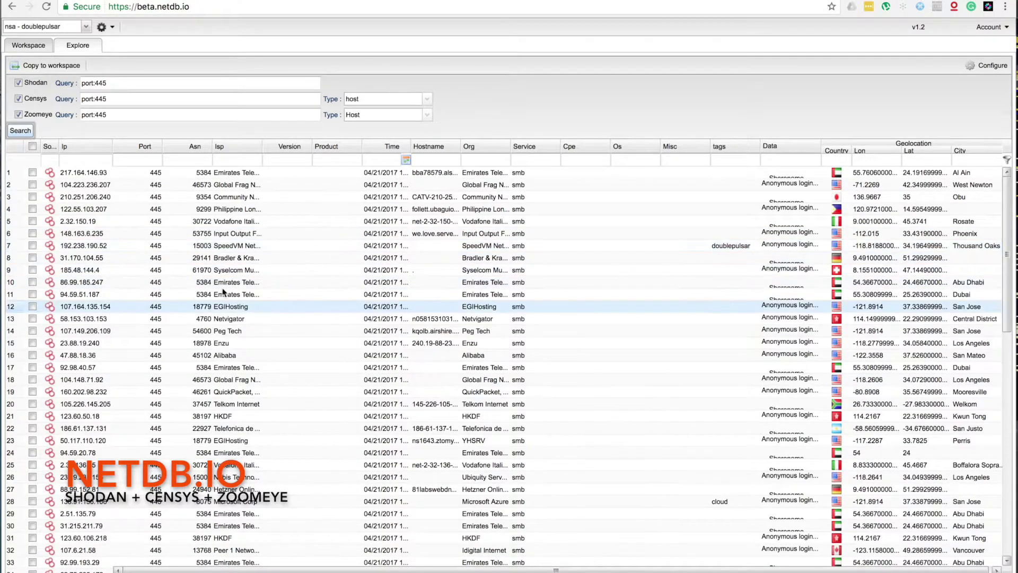
# Tick hosts 192.238.190.52, 217.164.146.93, 104.223.236.207 and 210.251.206.240 in the Explore grid
pyautogui.click(48, 245)
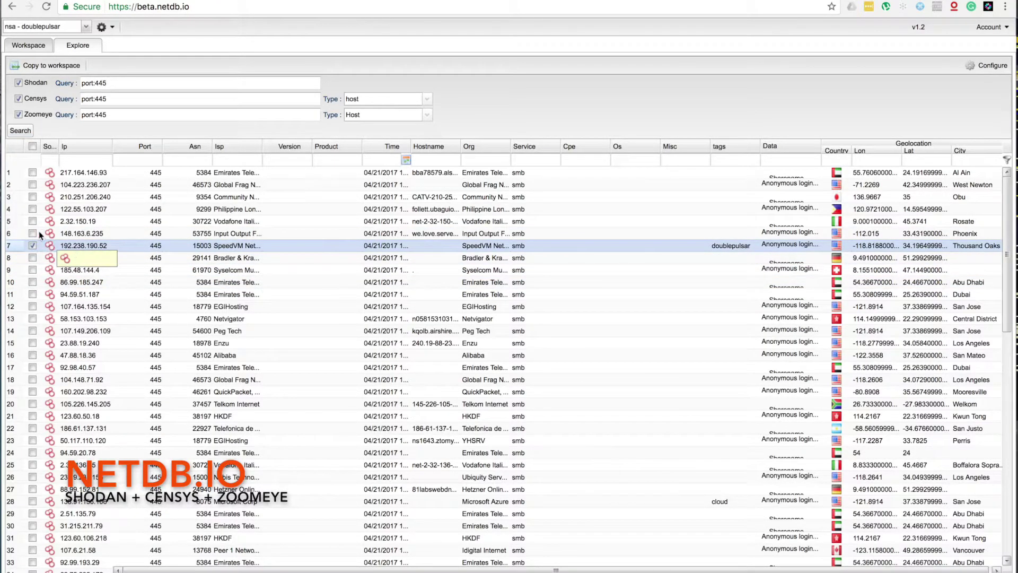
pyautogui.click(33, 173)
pyautogui.click(33, 185)
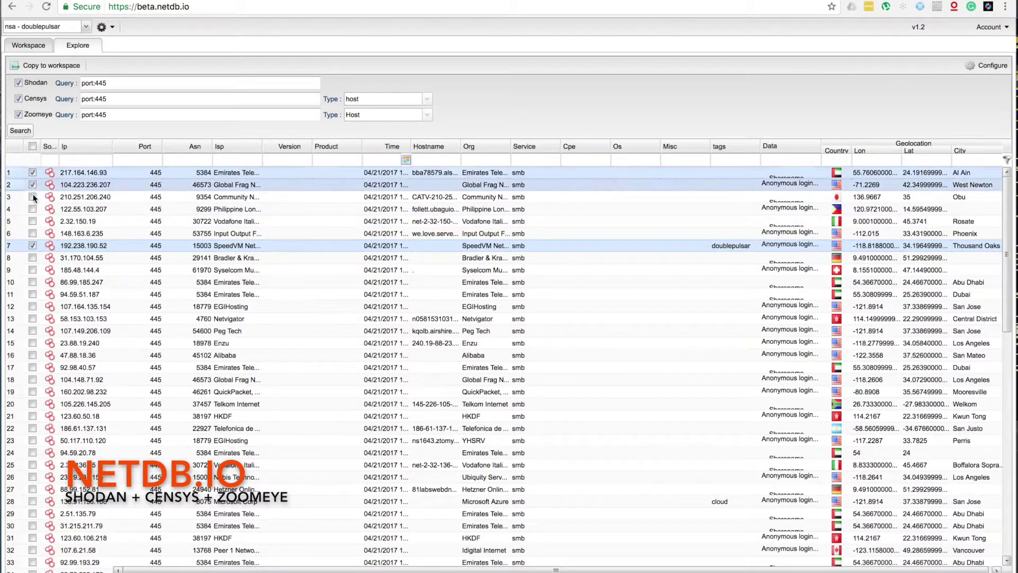
pyautogui.click(32, 197)
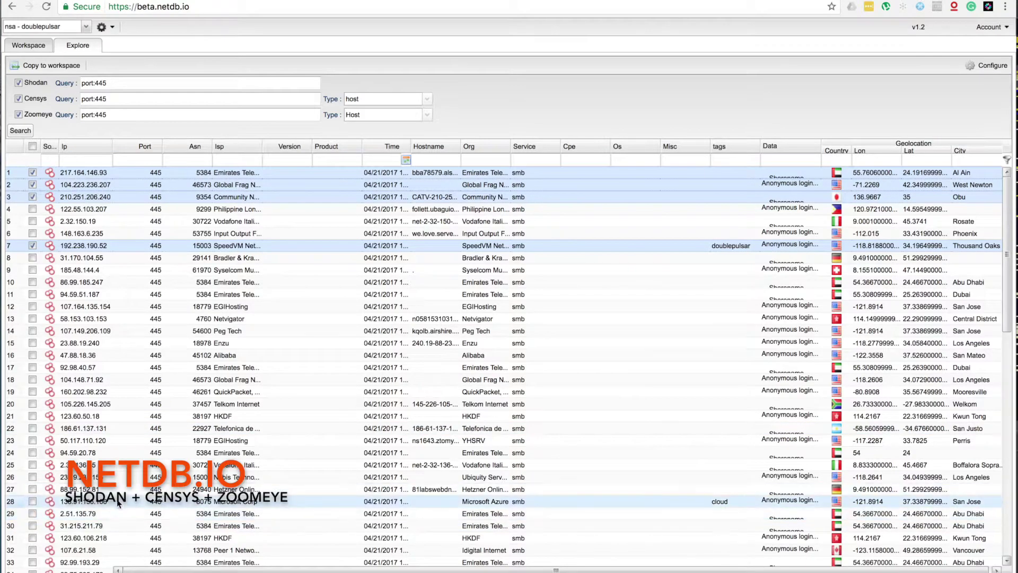
# Further down, tick host 123.224.96.215 and the hosts in rows 72, 73 and 74
pyautogui.scroll(-10, 34, 496)
pyautogui.scroll(-2, 35, 492)
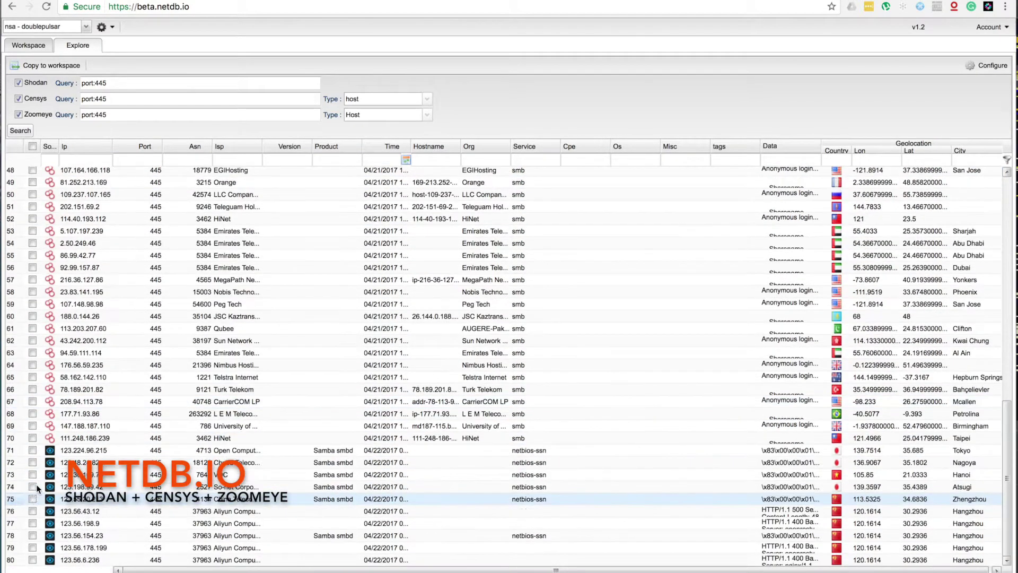
pyautogui.click(32, 451)
pyautogui.click(33, 462)
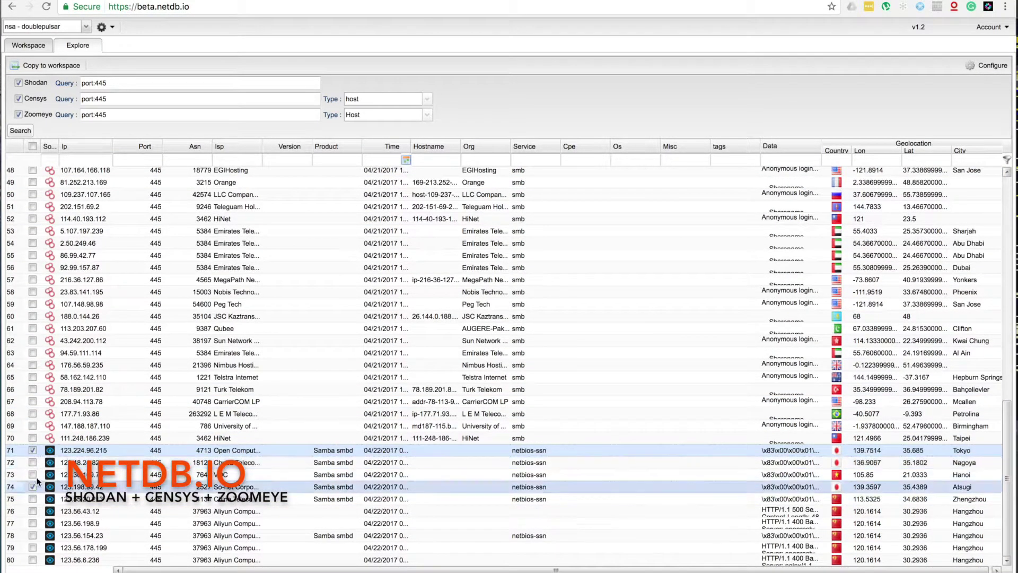
pyautogui.click(32, 475)
pyautogui.click(32, 487)
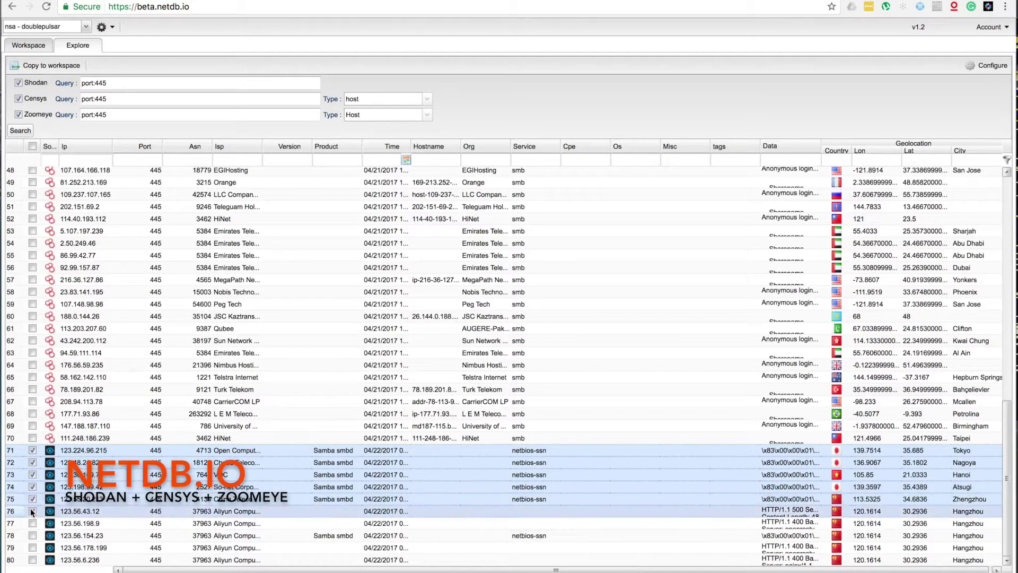
# Tick hosts 122.55.103.207 and 2.32.150.19, then copy all ticked hosts to the workspace
pyautogui.scroll(12, 37, 499)
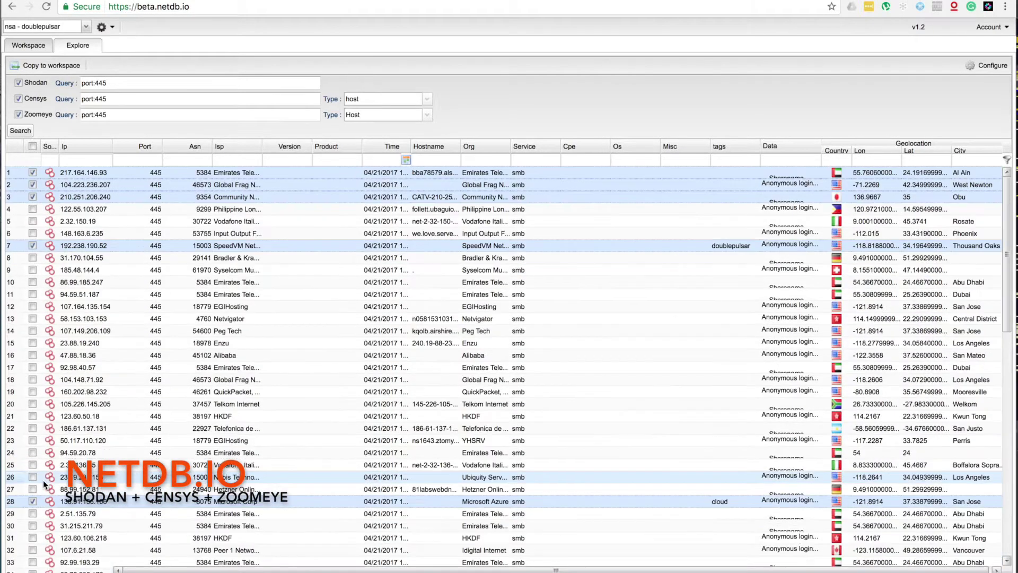
pyautogui.click(33, 209)
pyautogui.click(33, 221)
pyautogui.click(52, 65)
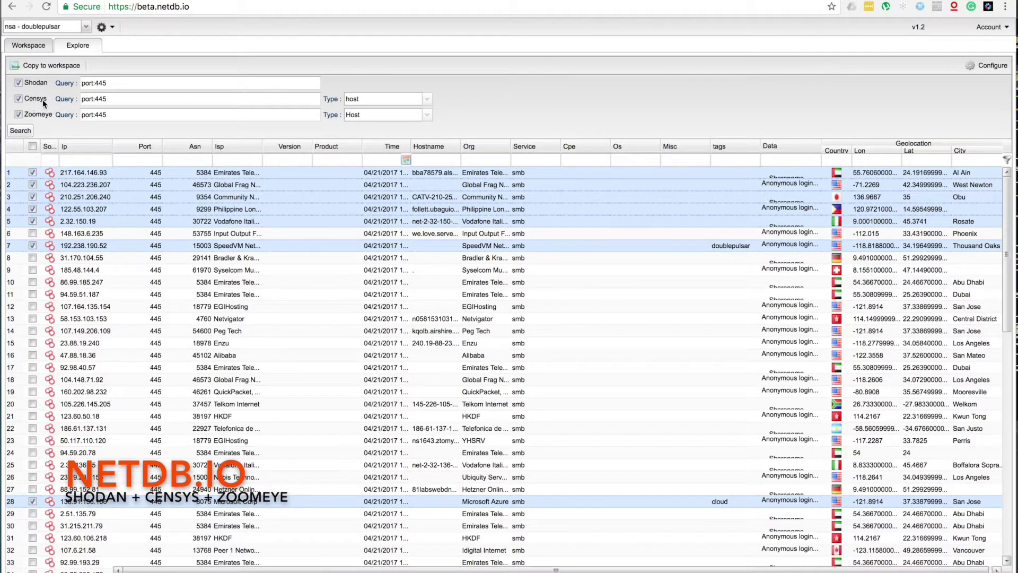
pyautogui.click(56, 65)
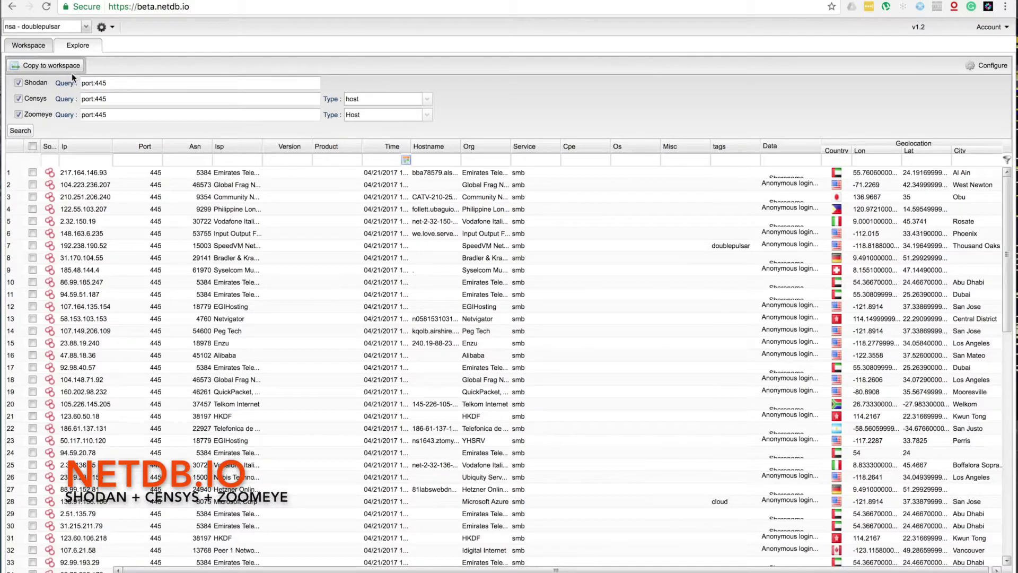
# Check the 14 workspace hosts, then run a Censys-only search for service:smb, which finds nothing
pyautogui.click(28, 46)
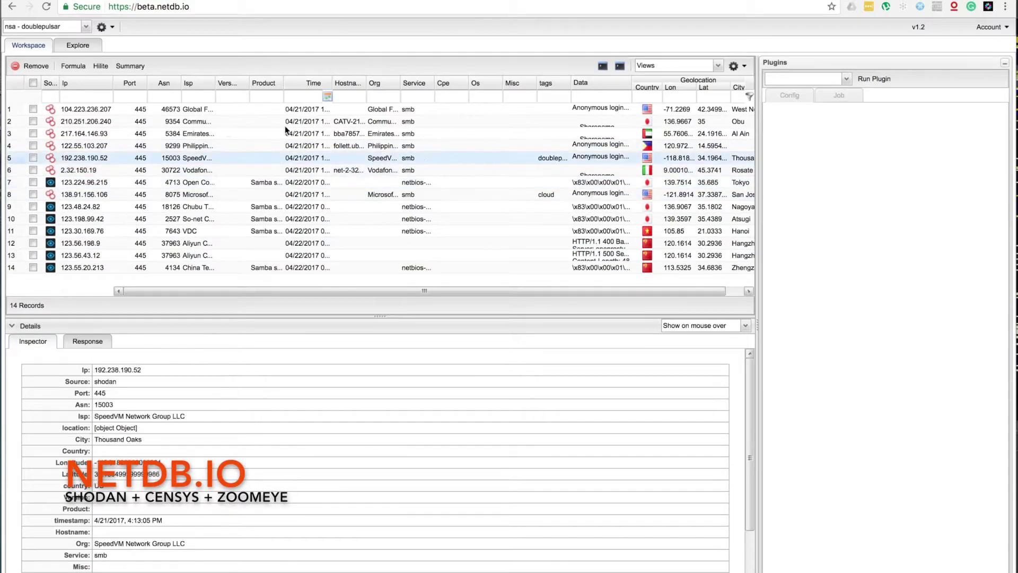
pyautogui.click(78, 45)
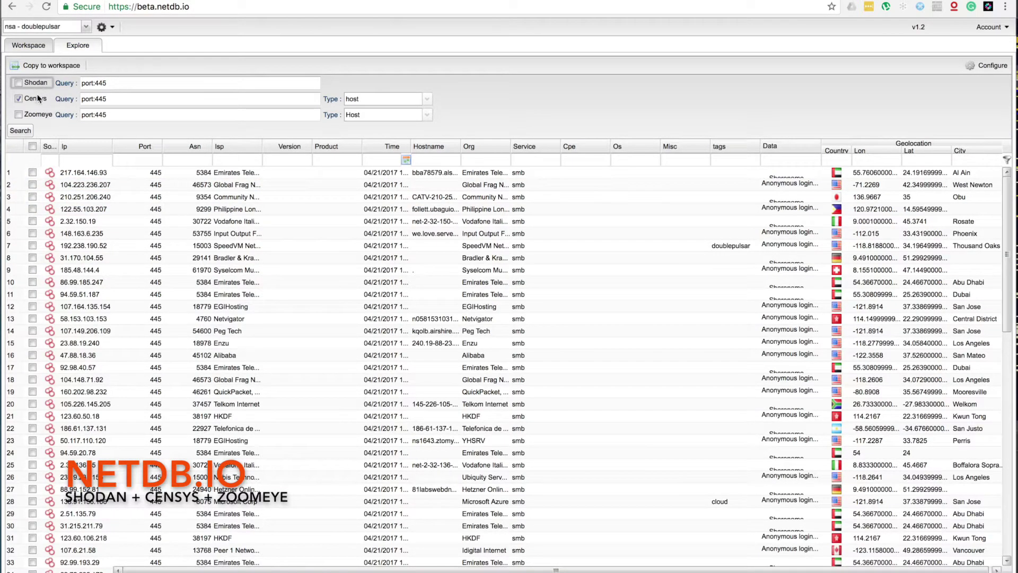
pyautogui.click(120, 99)
pyautogui.hotkey('ctrl', 'a')
pyautogui.write('s')
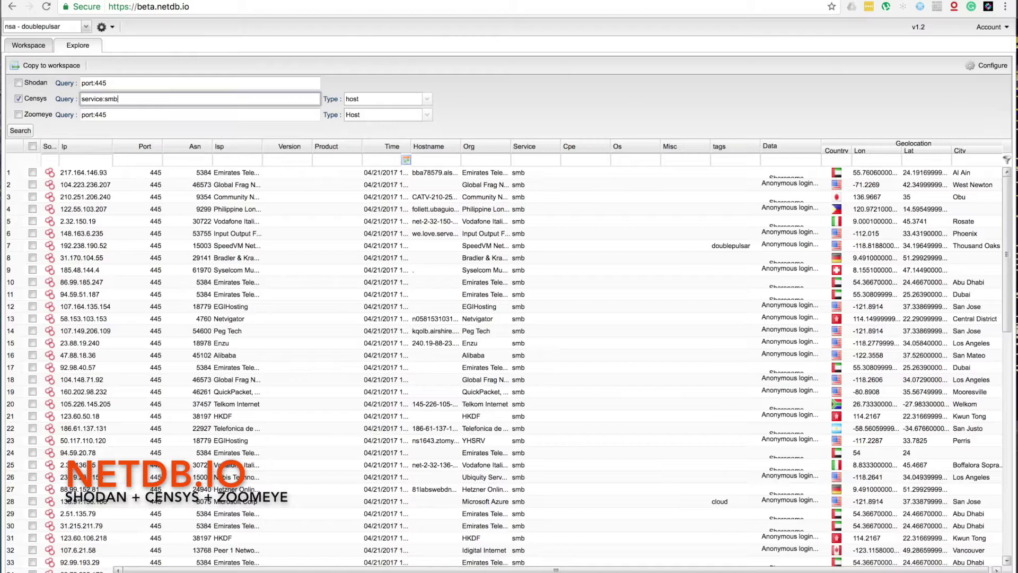
pyautogui.click(24, 130)
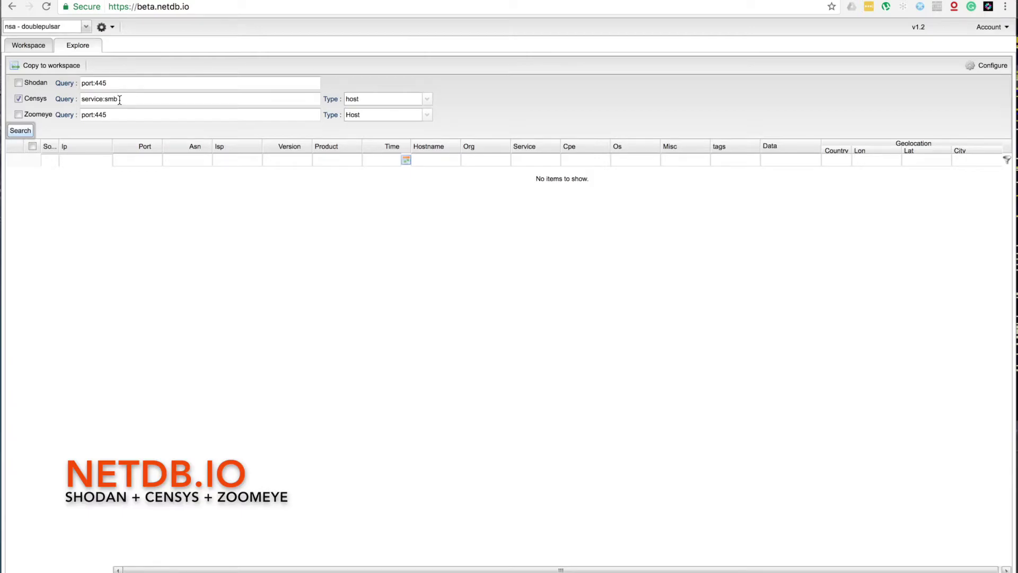
pyautogui.click(33, 45)
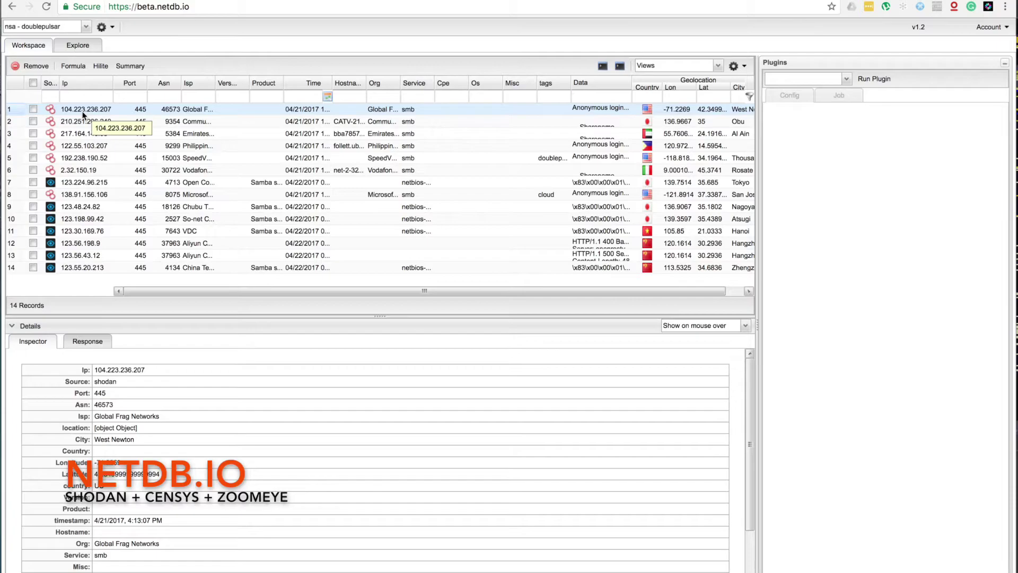
pyautogui.click(87, 97)
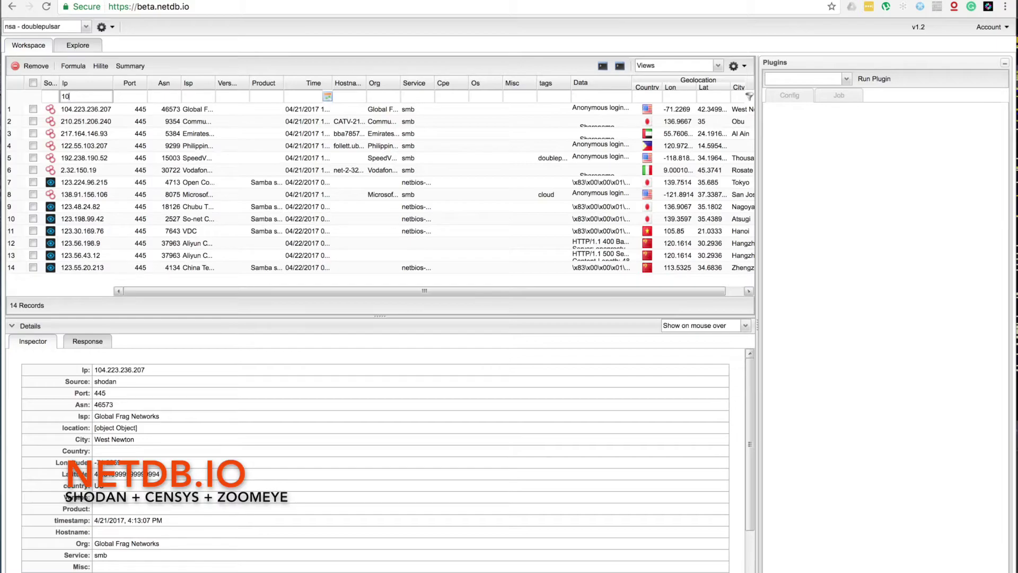
pyautogui.write('190.52')
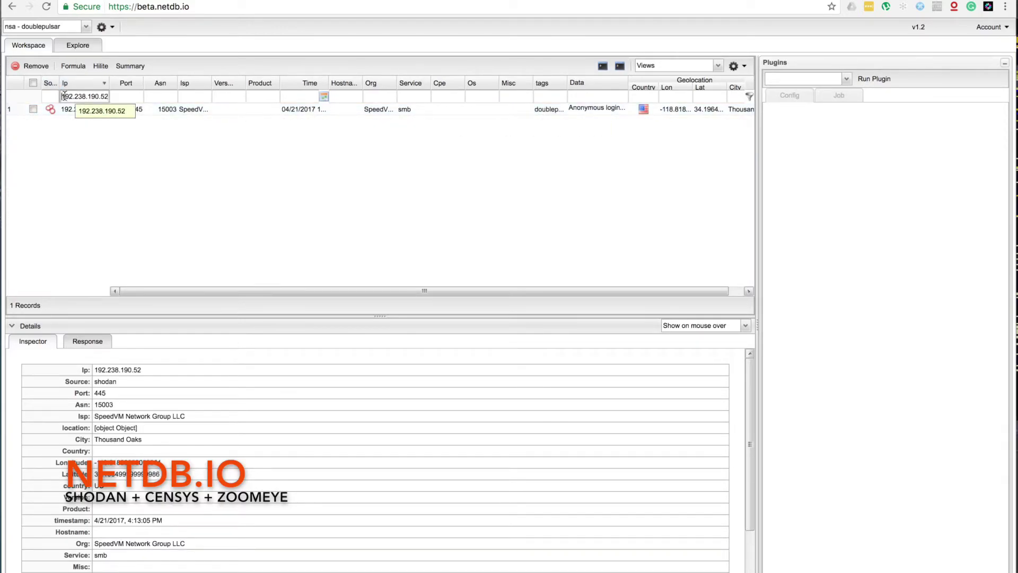
# Copy the address 192.238.190.52, then clear the filter to list all 14 hosts
pyautogui.moveTo(62, 96); pyautogui.dragTo(127, 97)
pyautogui.rightClick(100, 97)
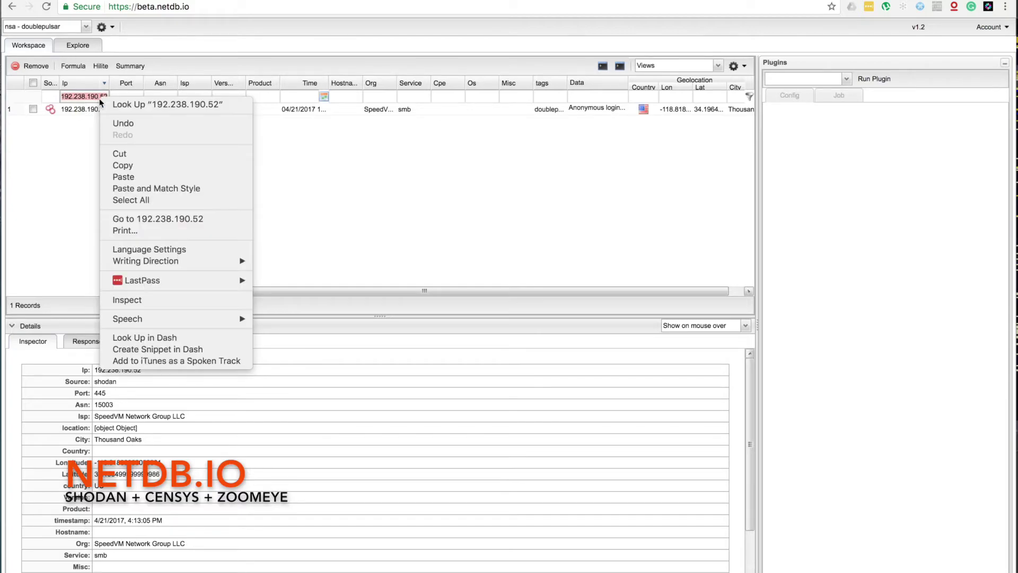
pyautogui.click(138, 165)
pyautogui.press('BackSpace')
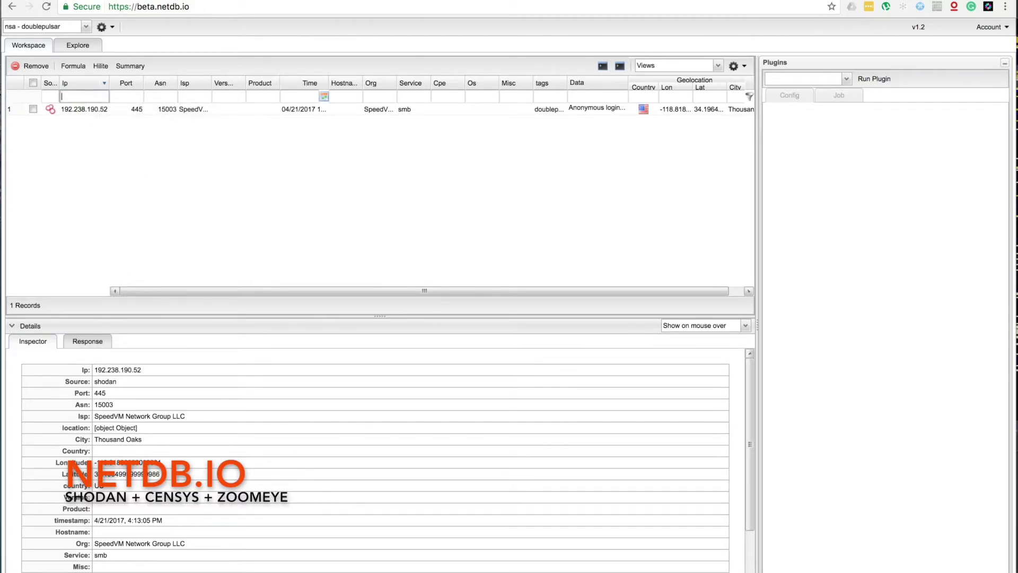
pyautogui.click(751, 99)
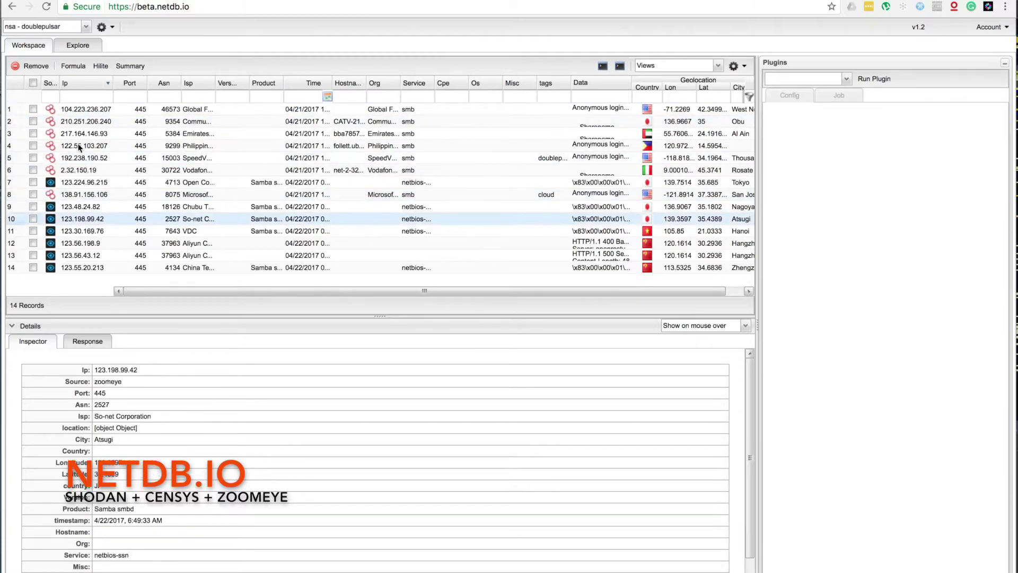
# Search Censys for ip:192.238.190.52 and add its port 80 host, giving 15 workspace records
pyautogui.click(78, 46)
pyautogui.moveTo(114, 104); pyautogui.dragTo(62, 100)
pyautogui.write('ip')
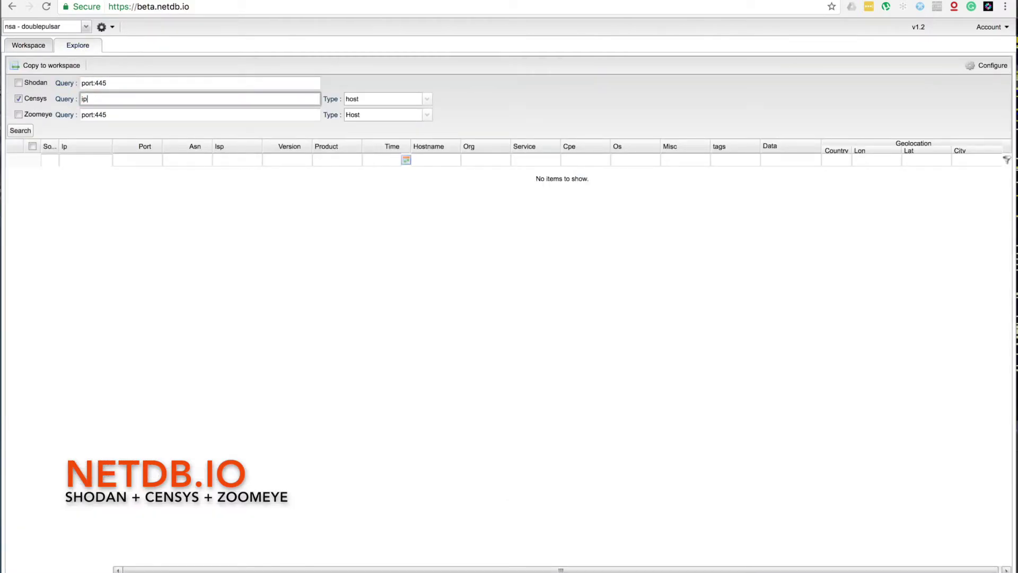
pyautogui.write(':')
pyautogui.press('super+v')
pyautogui.click(25, 132)
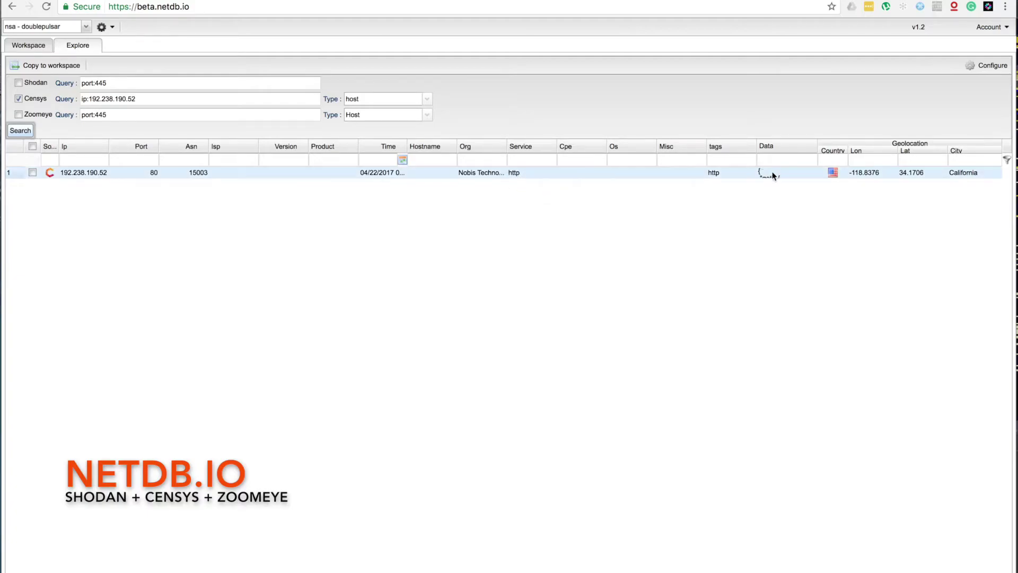
pyautogui.moveTo(774, 173)
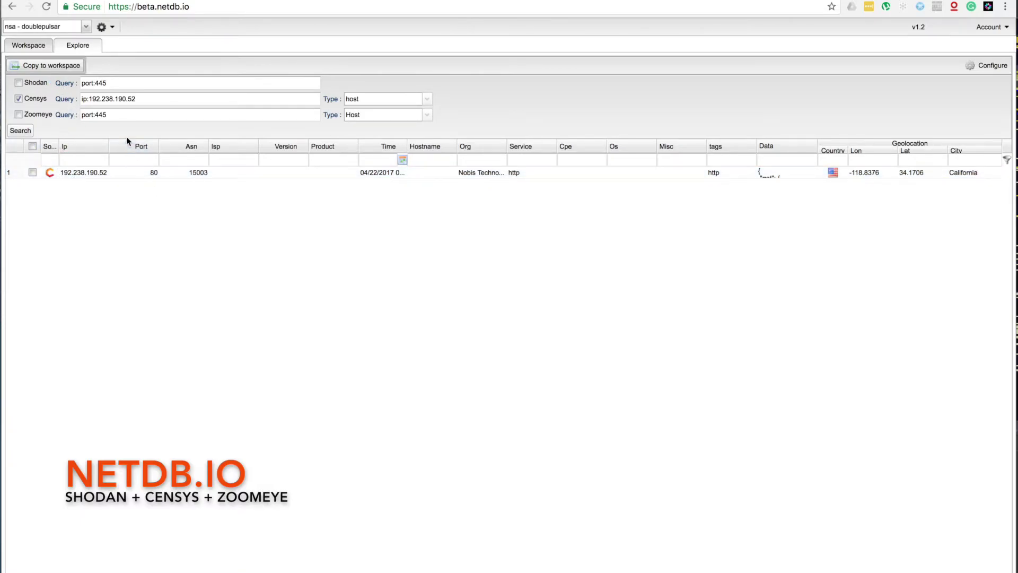
pyautogui.click(52, 50)
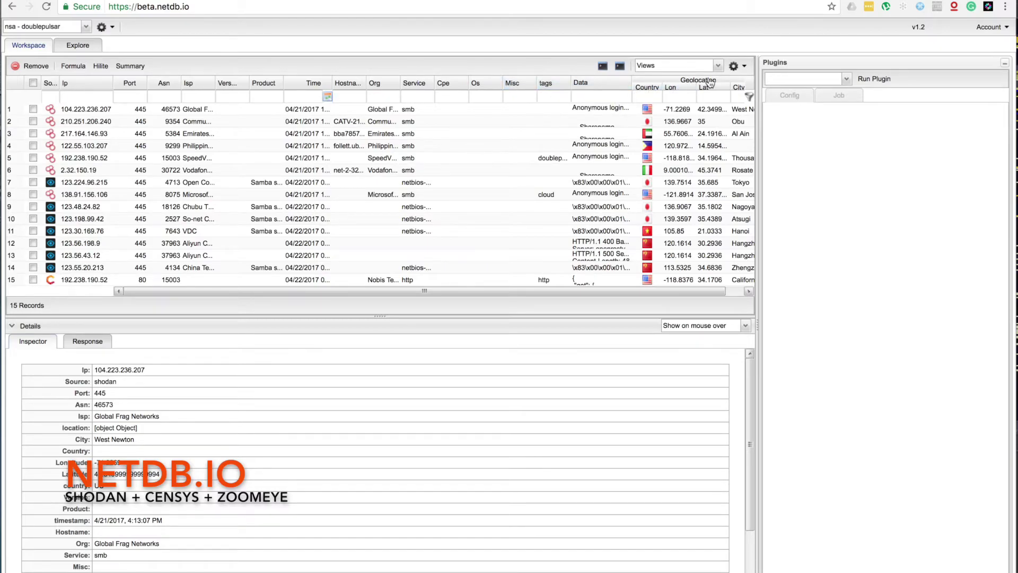
# Read the Data cell tooltips, then show the Response for 104.223.236.207: anonymous login succeeded, shares denied
pyautogui.moveTo(727, 291); pyautogui.dragTo(450, 290)
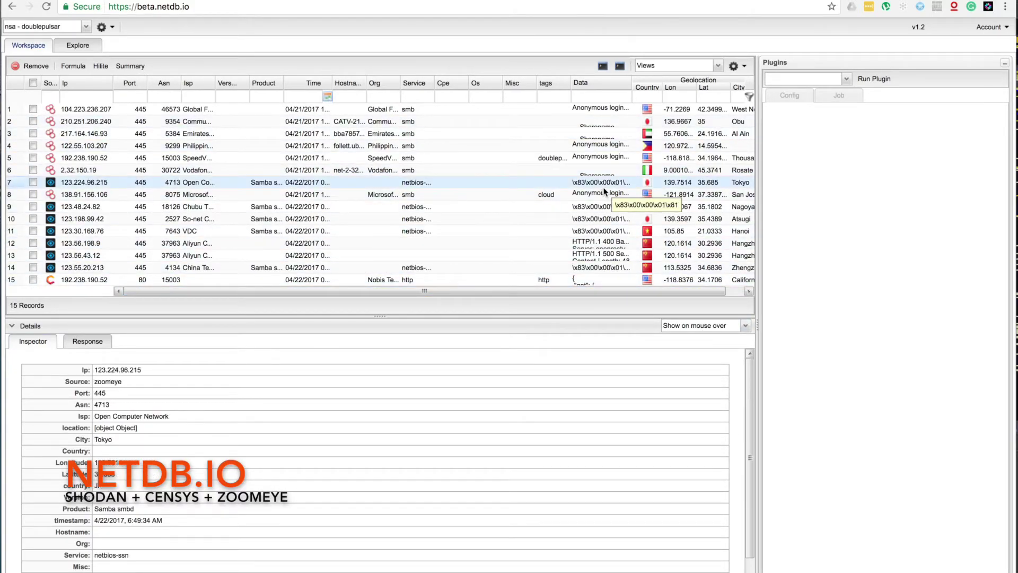
pyautogui.moveTo(602, 198)
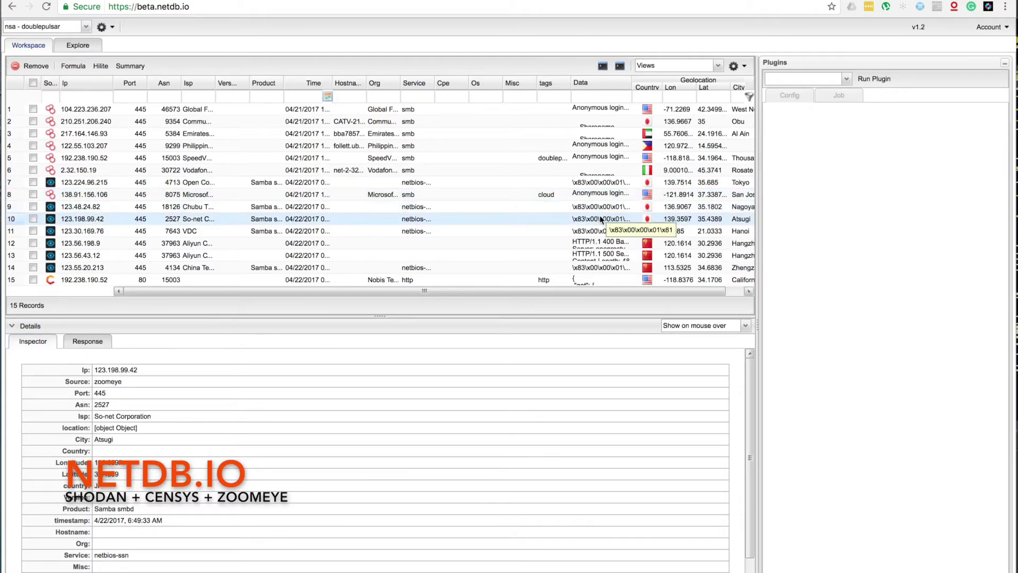
pyautogui.moveTo(600, 247)
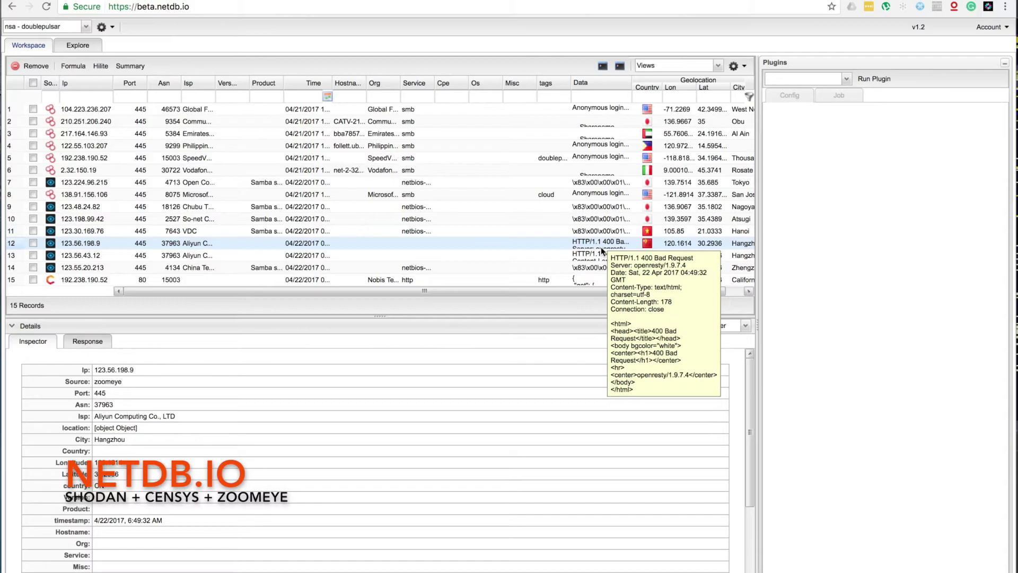
pyautogui.scroll(-2, 195, 387)
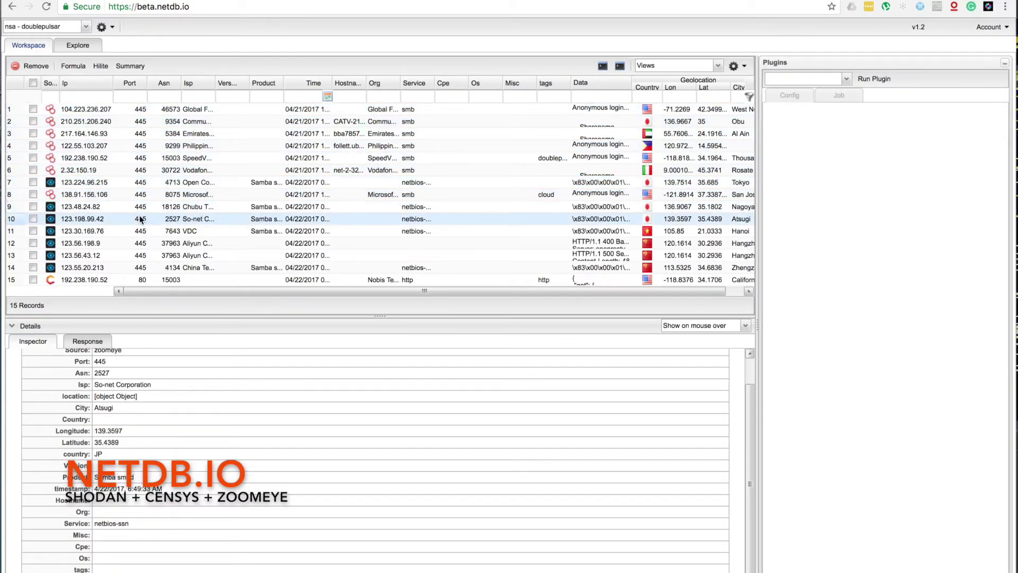
pyautogui.click(77, 342)
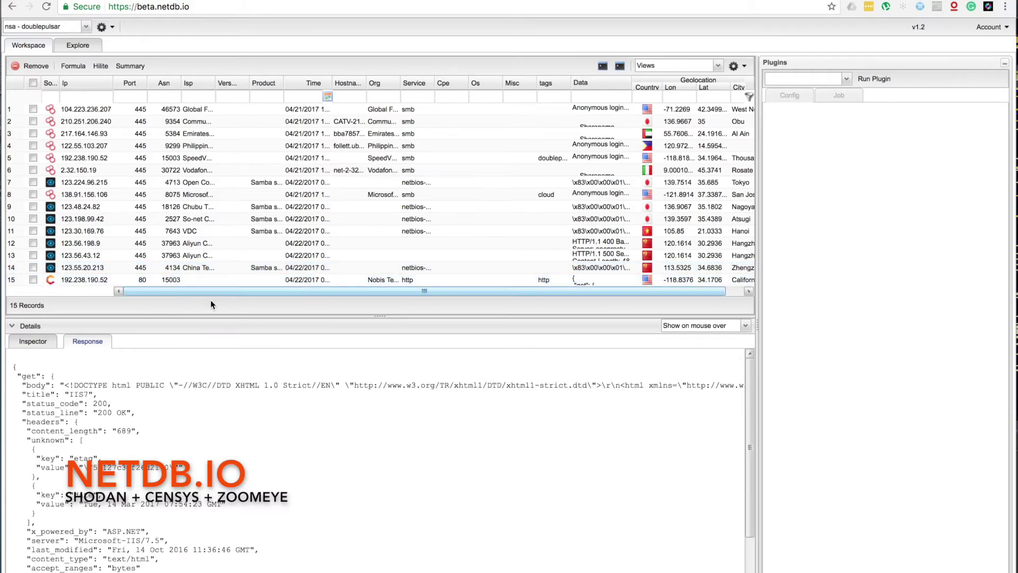
pyautogui.scroll(-3, 211, 421)
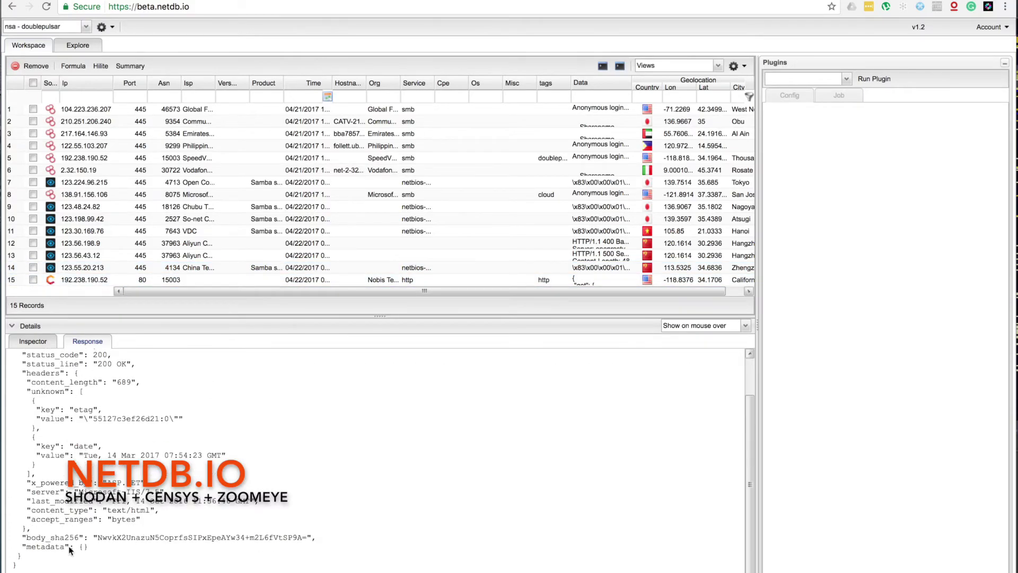
pyautogui.scroll(3, 98, 433)
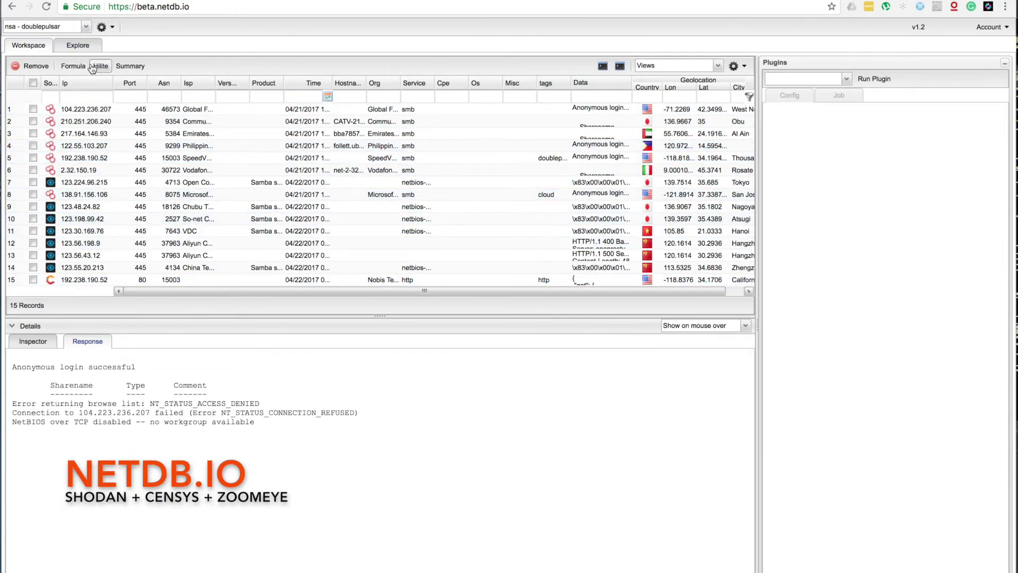
# Group the workspace by Source, expand the zoomeye and censys groups, and collapse shodan
pyautogui.rightClick(50, 83)
pyautogui.click(97, 205)
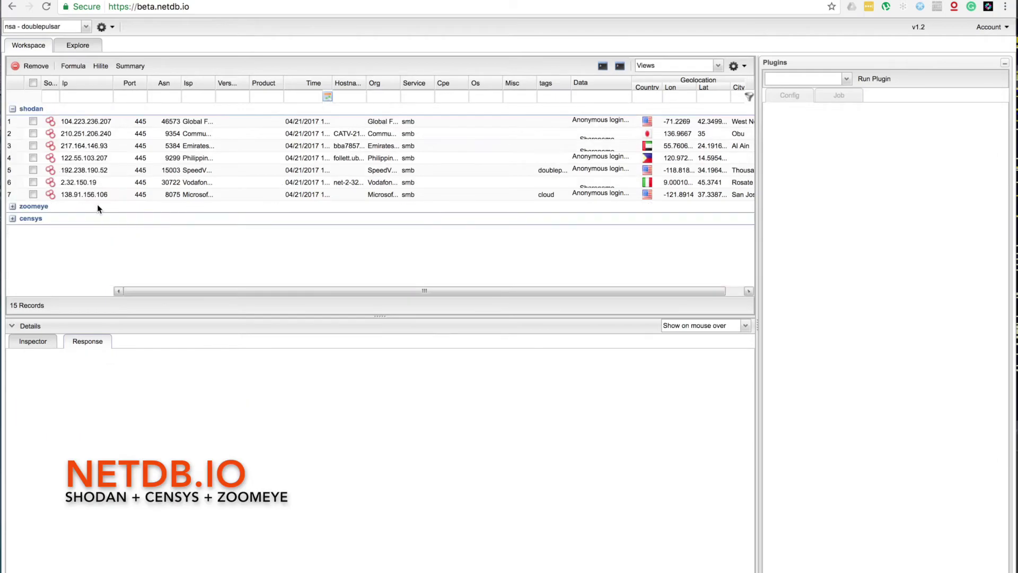
pyautogui.click(36, 206)
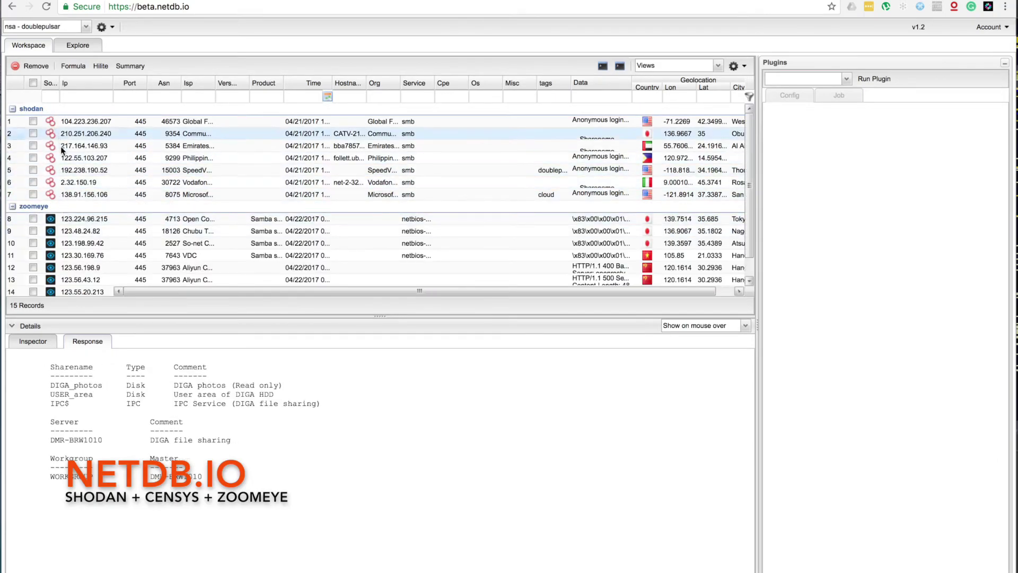
pyautogui.scroll(-1, 43, 265)
pyautogui.click(42, 280)
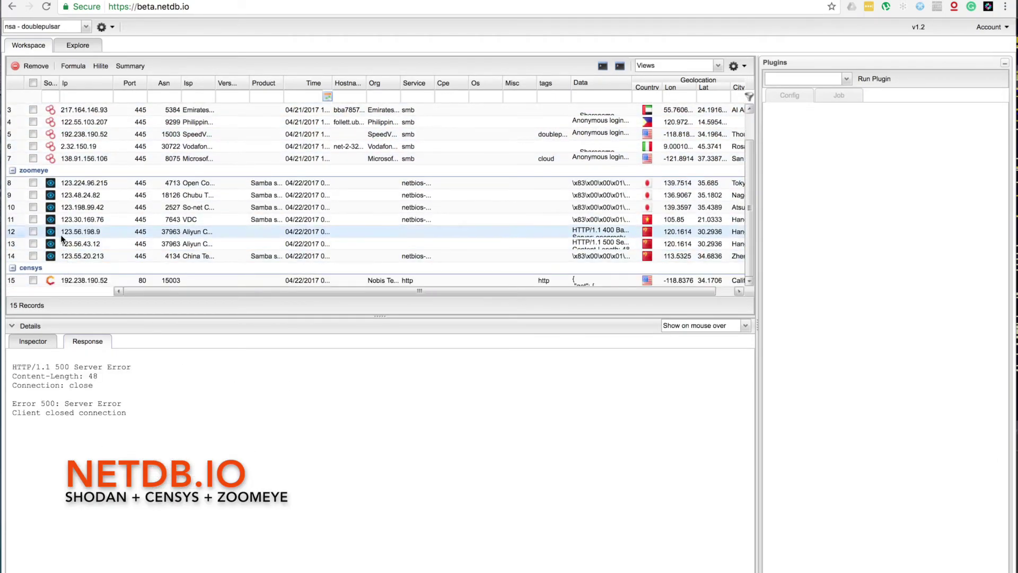
pyautogui.scroll(3, 61, 235)
pyautogui.click(12, 109)
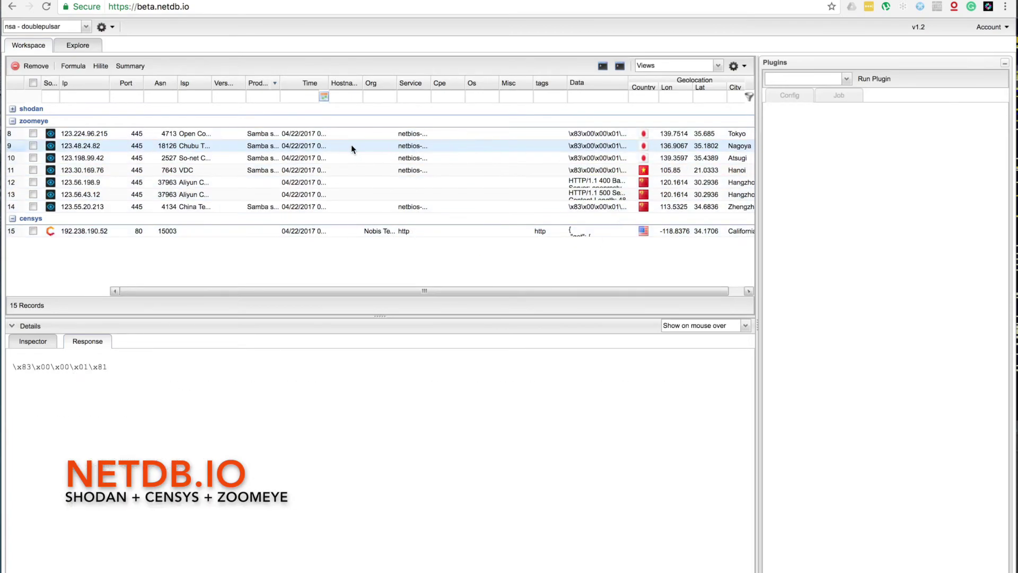
pyautogui.click(274, 85)
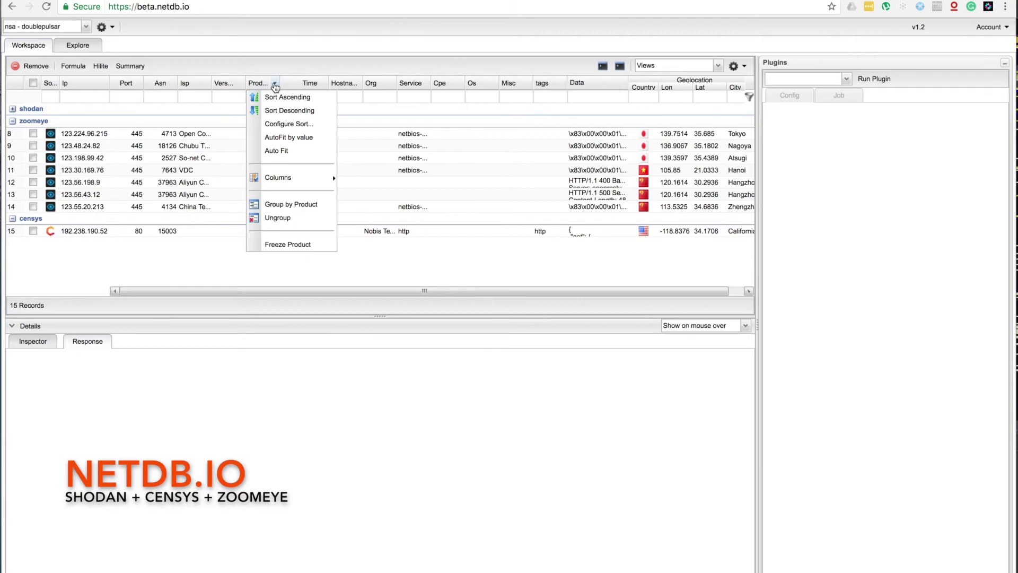
# Group by Product and expand Samba smbd, then regroup the records by Asn
pyautogui.click(305, 206)
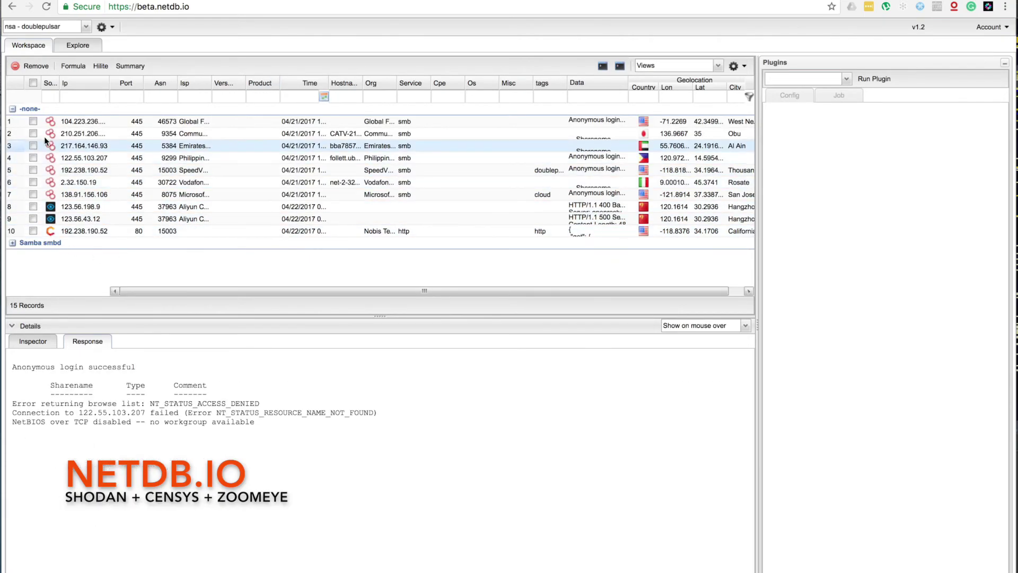
pyautogui.click(55, 244)
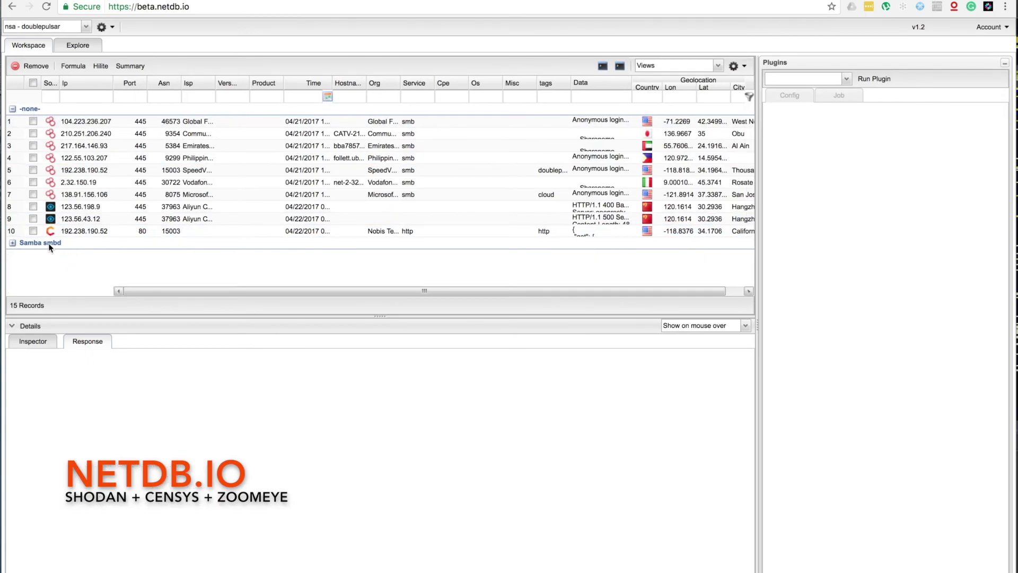
pyautogui.scroll(1, 408, 258)
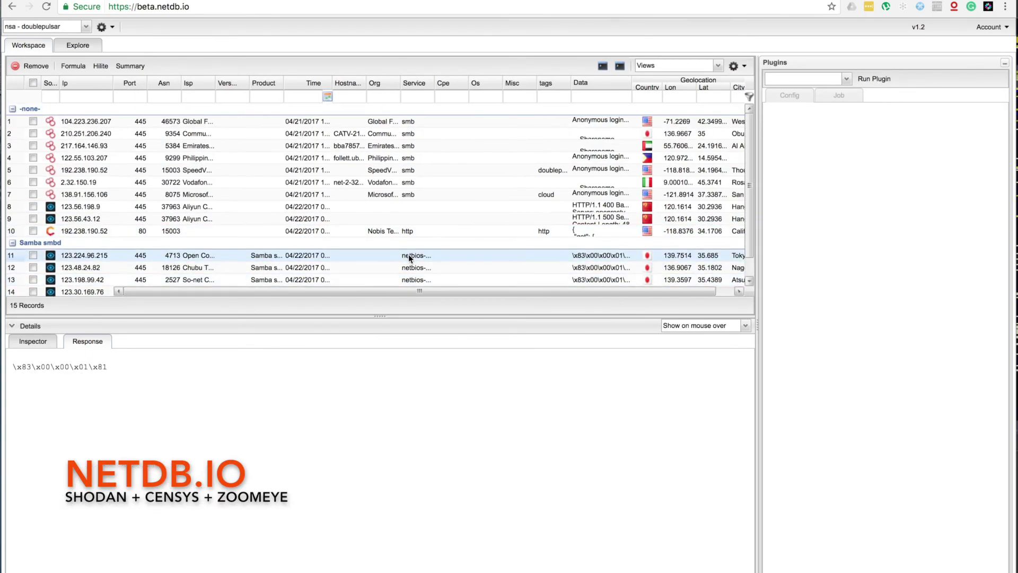
pyautogui.click(177, 83)
pyautogui.click(205, 205)
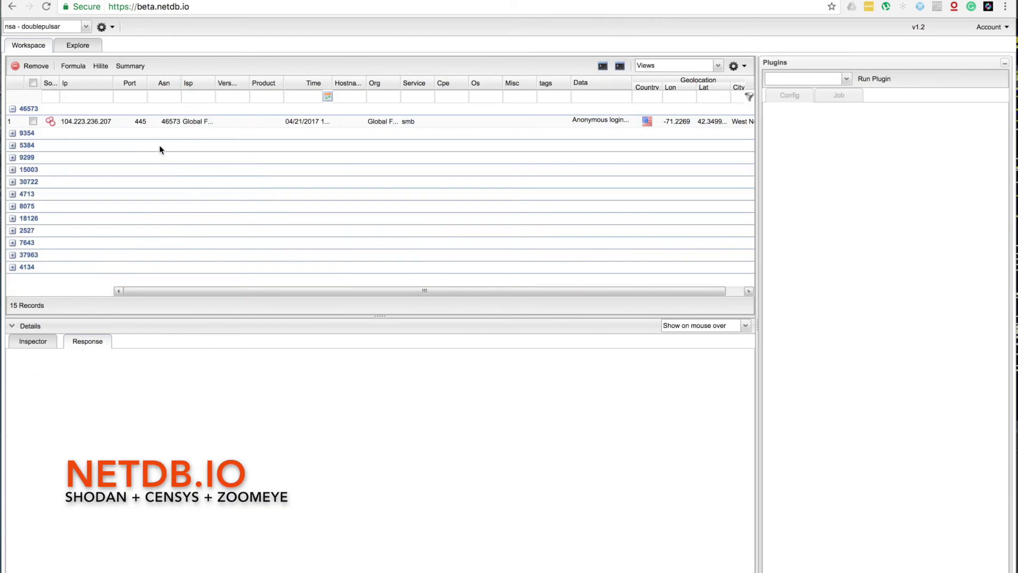